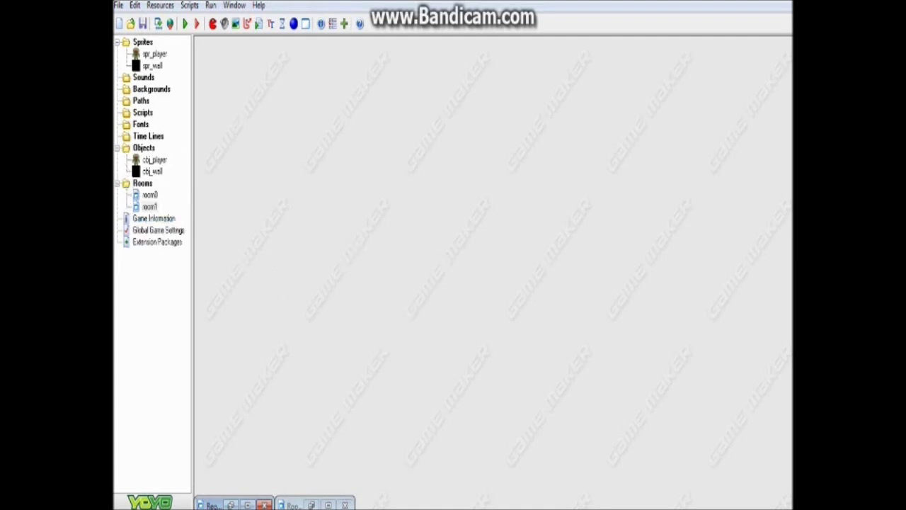
- Switch to the Tuts notes in Notepad and look over the planned GameMaker, platform and Java 3D game topics
{"action": "key", "text": "alt+Tab"}
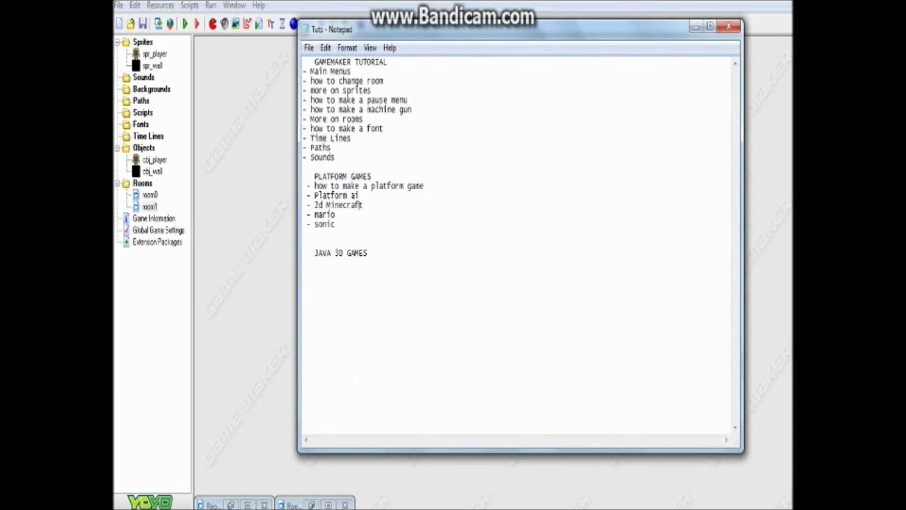
{"action": "left_click_drag", "start_coordinate": [368, 253], "coordinate": [315, 253]}
{"action": "left_click", "coordinate": [371, 253]}
{"action": "left_click_drag", "start_coordinate": [351, 72], "coordinate": [303, 75]}
{"action": "left_click", "coordinate": [375, 91]}
{"action": "left_click_drag", "start_coordinate": [375, 90], "coordinate": [310, 91]}
{"action": "left_click", "coordinate": [407, 100]}
{"action": "left_click_drag", "start_coordinate": [412, 110], "coordinate": [310, 109]}
{"action": "left_click", "coordinate": [364, 119]}
{"action": "left_click_drag", "start_coordinate": [372, 252], "coordinate": [303, 234]}
{"action": "left_click", "coordinate": [303, 234]}
{"action": "left_click", "coordinate": [303, 244]}
- Go through the GAMEMAKER TUTORIAL entries from changing rooms to sounds, and put the notes away
{"action": "left_click_drag", "start_coordinate": [388, 81], "coordinate": [306, 81]}
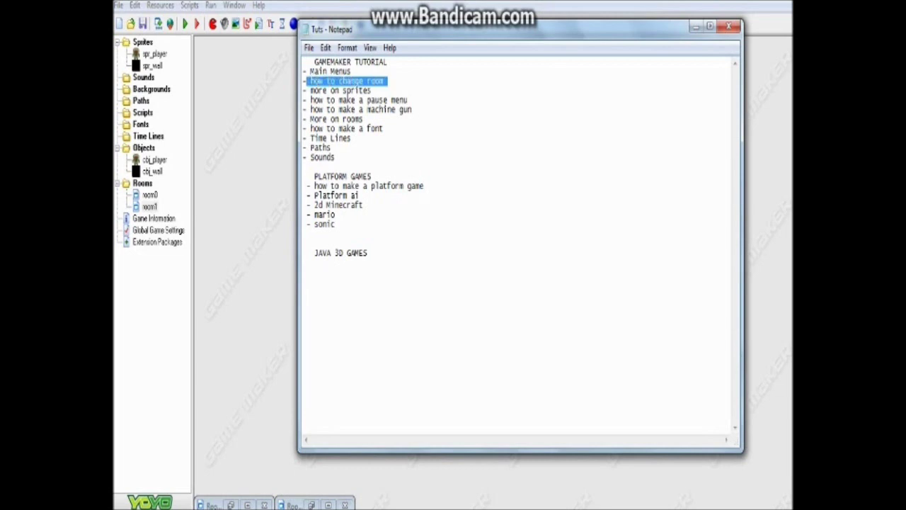
{"action": "left_click", "coordinate": [351, 71]}
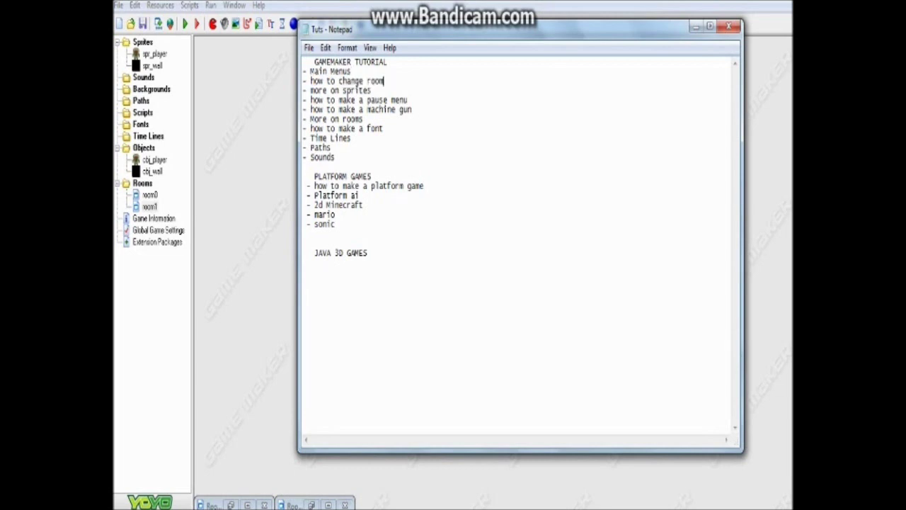
{"action": "left_click_drag", "start_coordinate": [388, 81], "coordinate": [306, 80]}
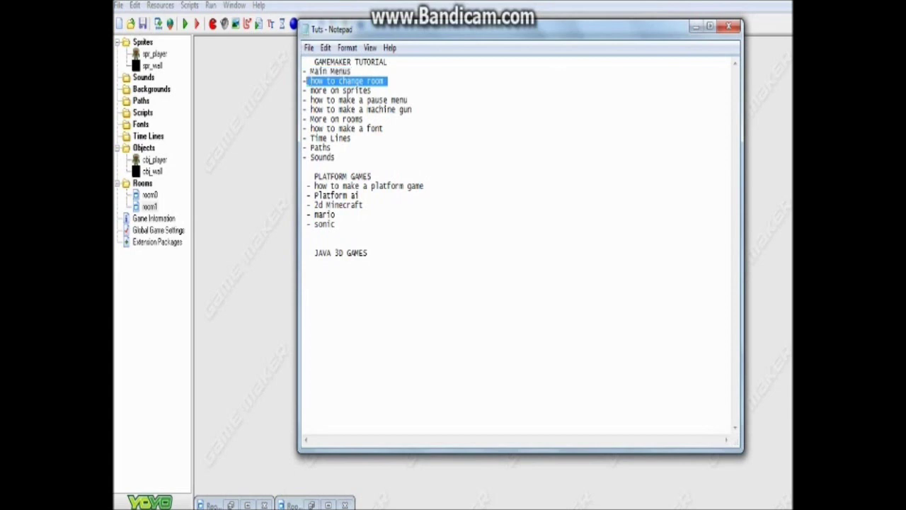
{"action": "left_click", "coordinate": [387, 80]}
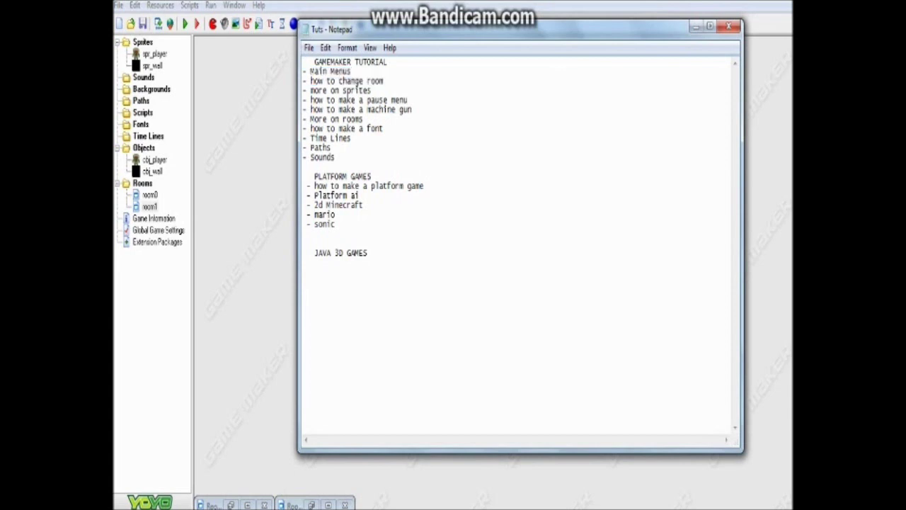
{"action": "left_click_drag", "start_coordinate": [387, 81], "coordinate": [314, 91]}
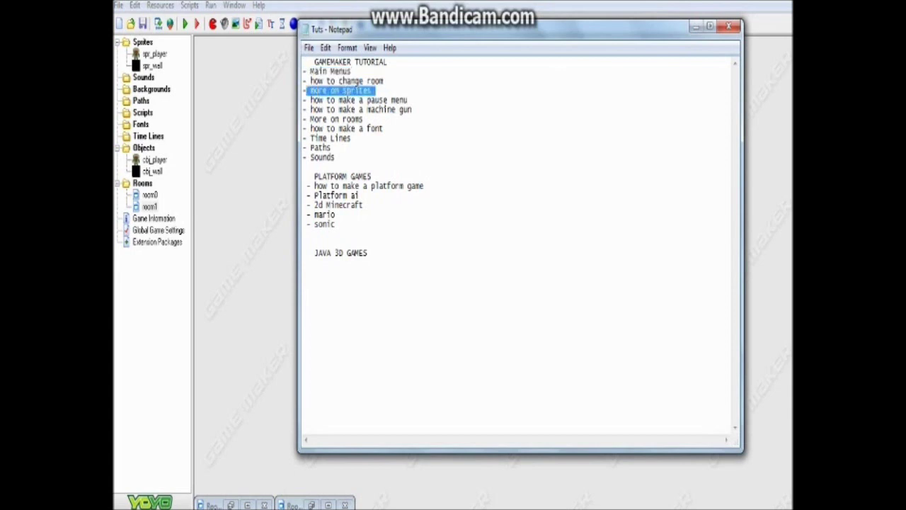
{"action": "left_click", "coordinate": [383, 80]}
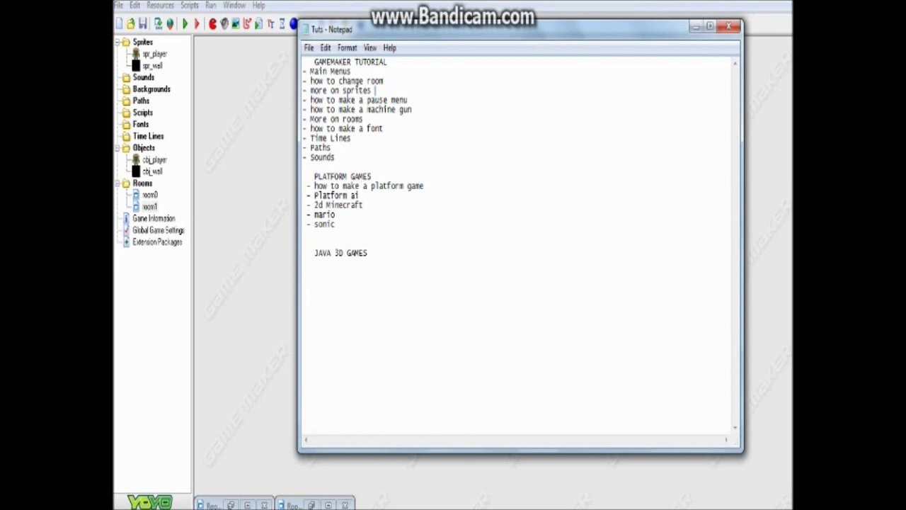
{"action": "left_click_drag", "start_coordinate": [375, 91], "coordinate": [320, 91]}
{"action": "left_click", "coordinate": [407, 100]}
{"action": "left_click_drag", "start_coordinate": [363, 119], "coordinate": [294, 122]}
{"action": "left_click", "coordinate": [364, 119]}
{"action": "left_click_drag", "start_coordinate": [351, 138], "coordinate": [304, 128]}
{"action": "left_click", "coordinate": [331, 147]}
{"action": "left_click_drag", "start_coordinate": [336, 157], "coordinate": [303, 157]}
{"action": "left_click", "coordinate": [336, 157]}
{"action": "left_click", "coordinate": [696, 26]}
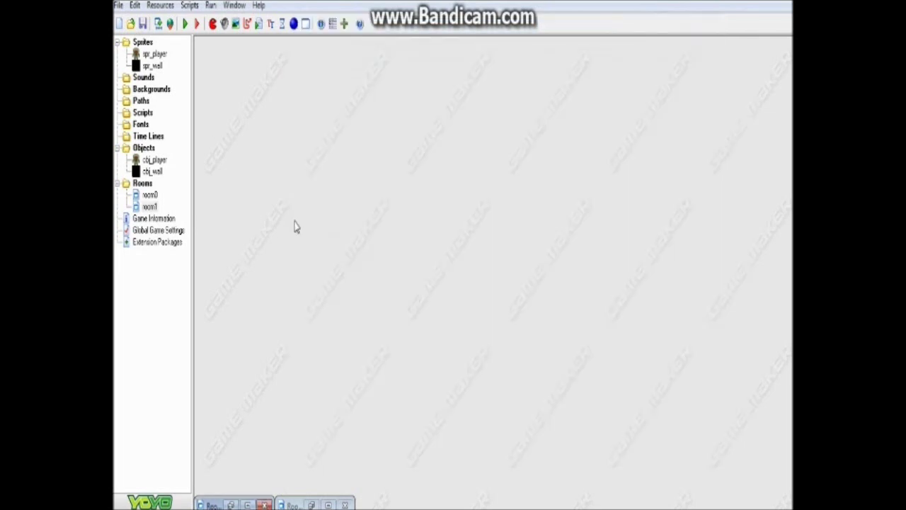
- Inspect obj_player's Up and release Up events with their actions, and check obj_wall's properties
{"action": "double_click", "coordinate": [145, 197]}
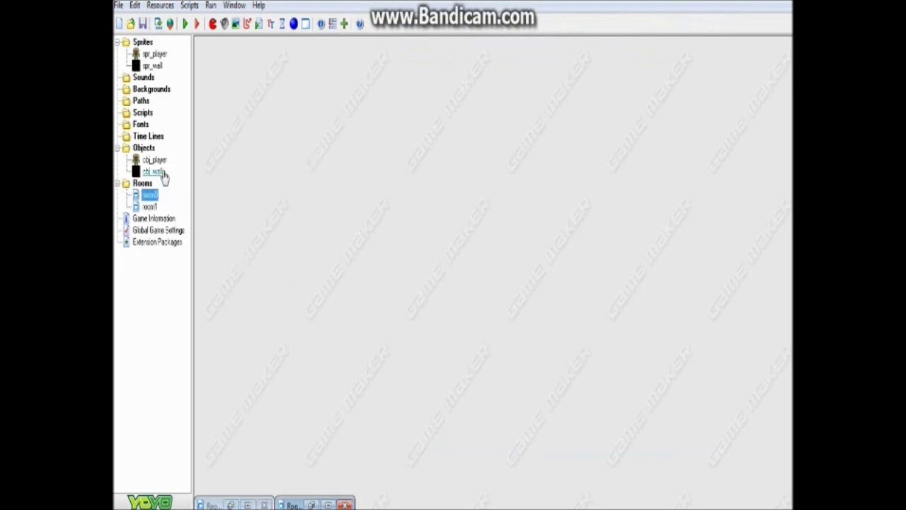
{"action": "left_click", "coordinate": [156, 161]}
{"action": "double_click", "coordinate": [154, 161]}
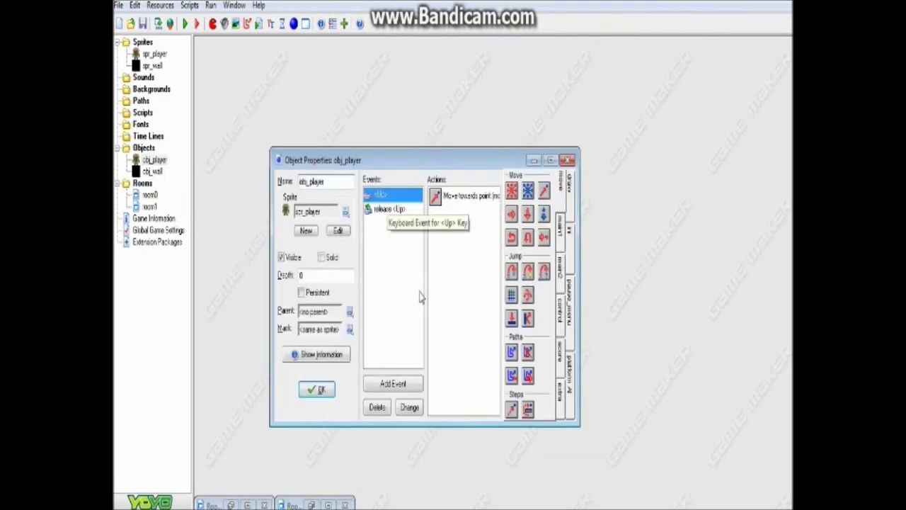
{"action": "left_click", "coordinate": [389, 209]}
{"action": "left_click", "coordinate": [456, 199]}
{"action": "left_click", "coordinate": [382, 194]}
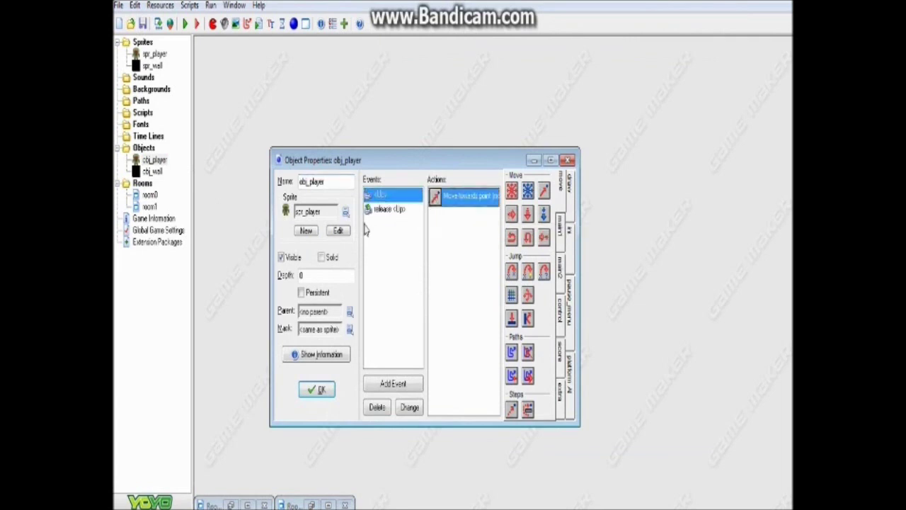
{"action": "left_click", "coordinate": [333, 397]}
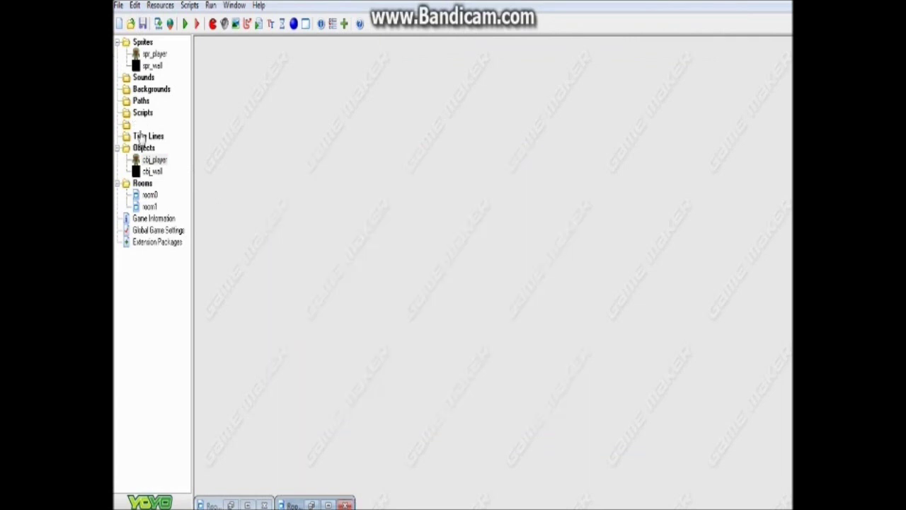
{"action": "double_click", "coordinate": [155, 172]}
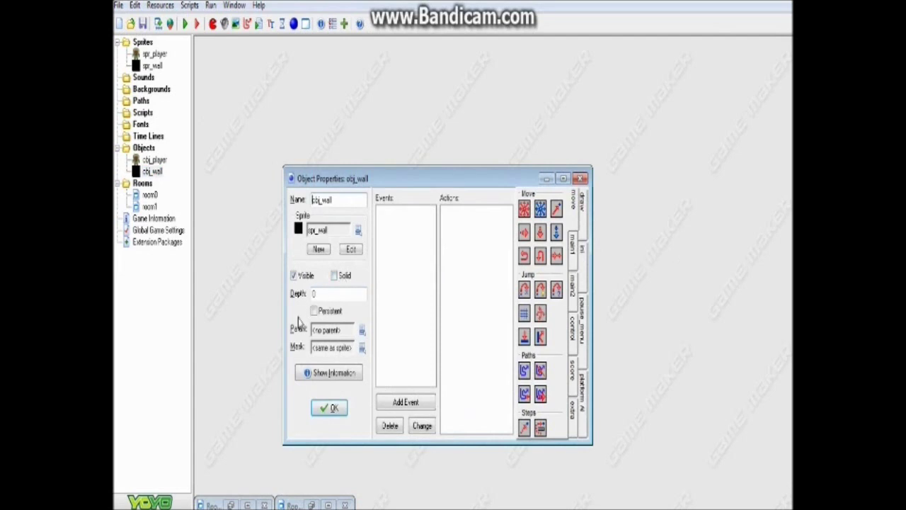
{"action": "left_click", "coordinate": [329, 408]}
- Add a collision event with obj_wall to obj_player
{"action": "double_click", "coordinate": [154, 160]}
{"action": "left_click", "coordinate": [418, 421]}
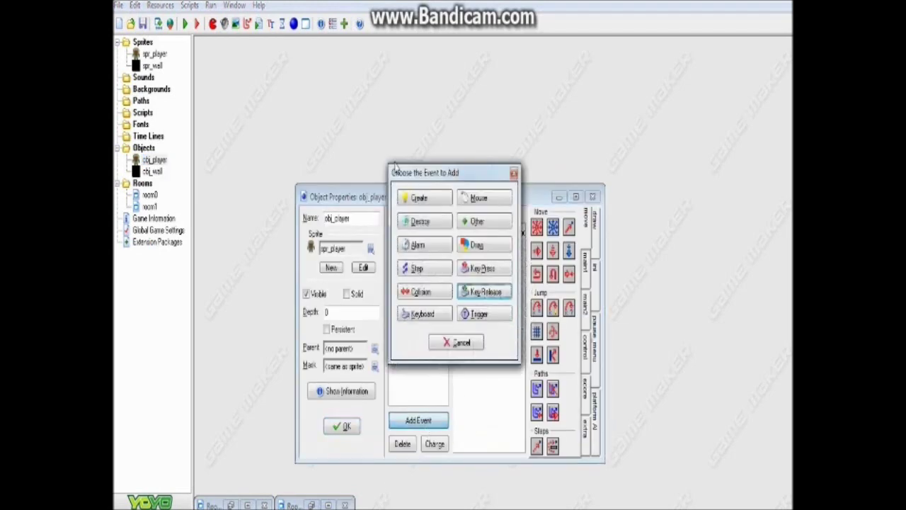
{"action": "left_click", "coordinate": [441, 291]}
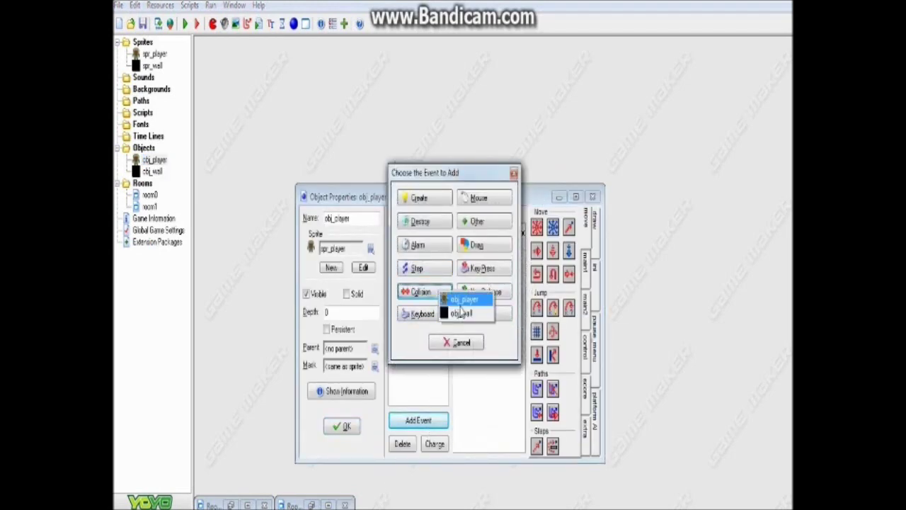
{"action": "left_click", "coordinate": [461, 313]}
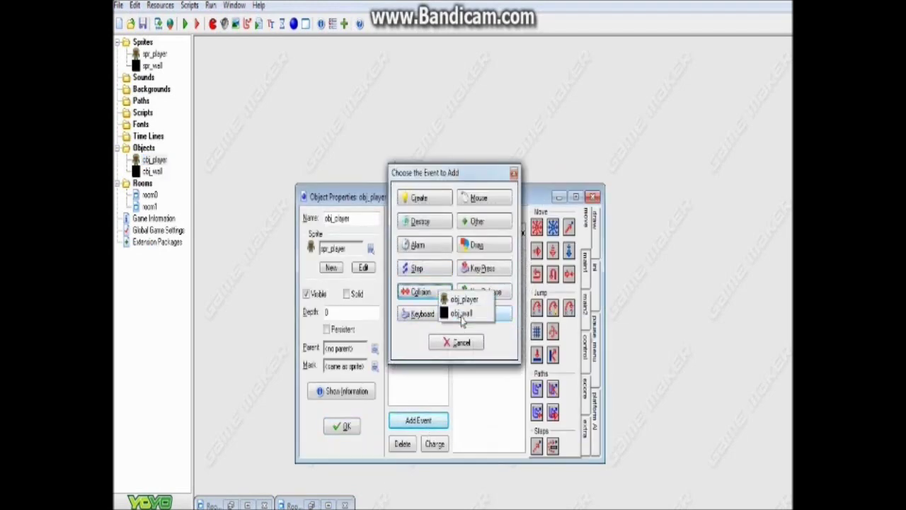
- Add an Execute Code action to obj_player's collision event with obj_wall
{"action": "left_click", "coordinate": [586, 273]}
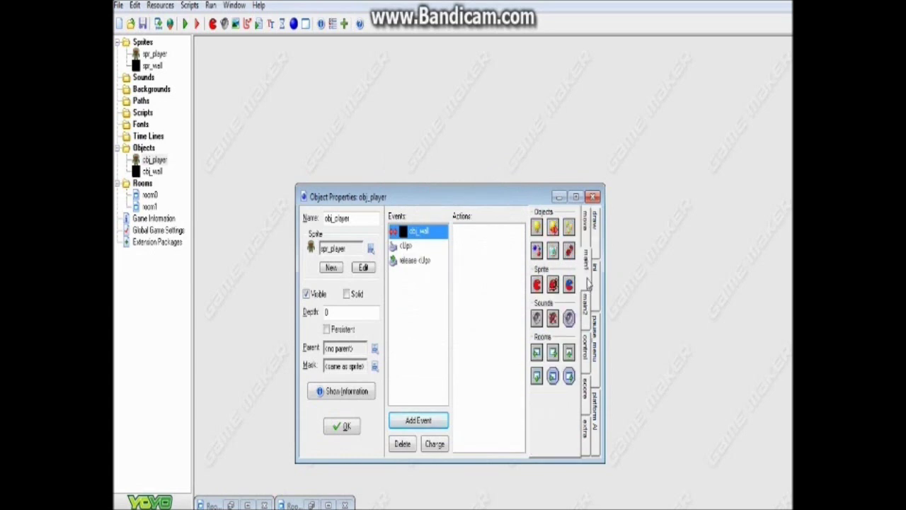
{"action": "left_click", "coordinate": [586, 311]}
{"action": "left_click", "coordinate": [585, 342]}
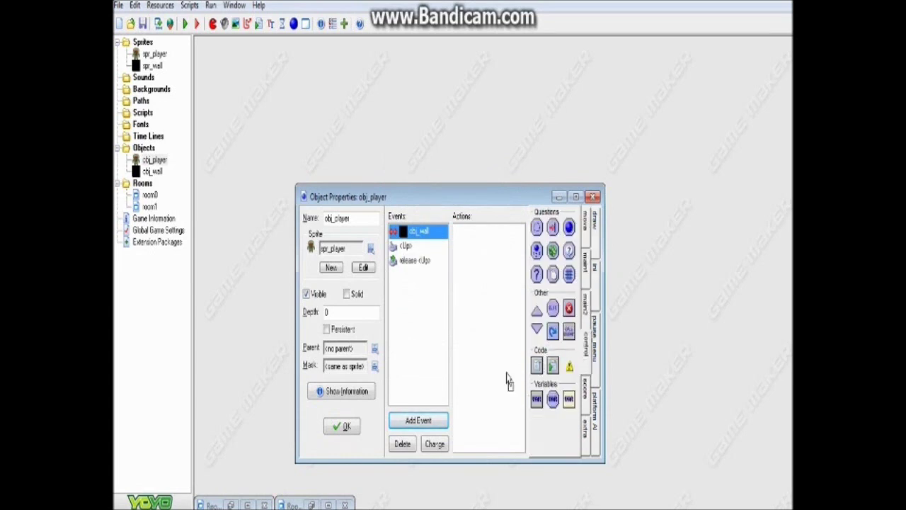
{"action": "left_click_drag", "start_coordinate": [538, 365], "coordinate": [507, 375]}
{"action": "type", "text": "roo"}
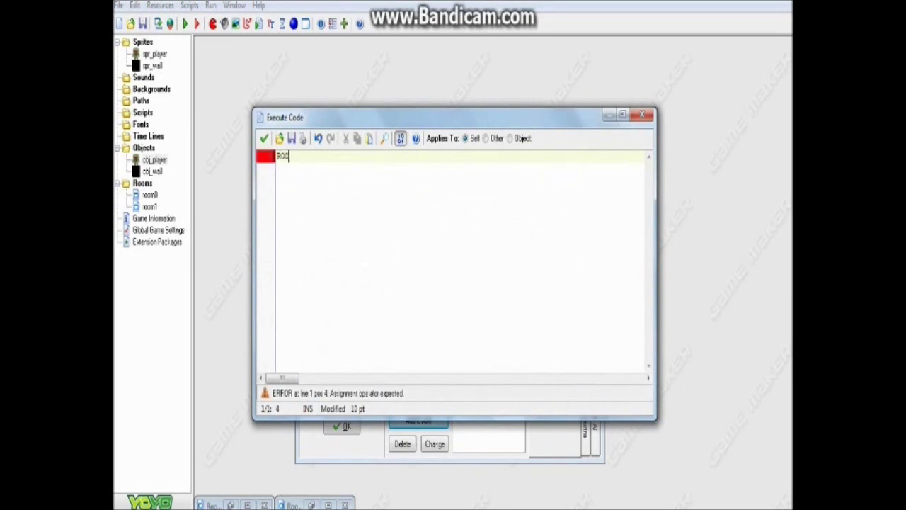
{"action": "key", "text": "BackSpace"}
{"action": "key", "text": "BackSpace"}
{"action": "key", "text": "BackSpace"}
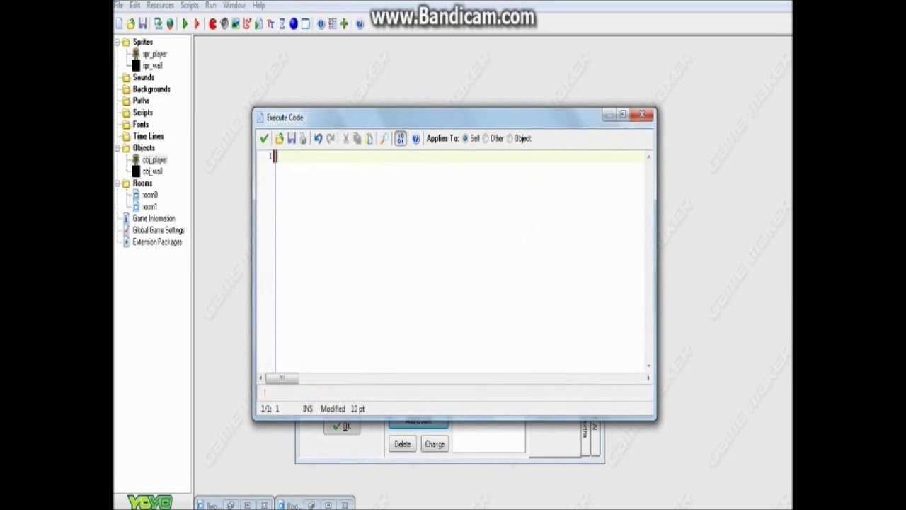
- Write room_goto(room1); as the collision event's code, picking room_goto from the code completion, and save the script
{"action": "type", "text": "room"}
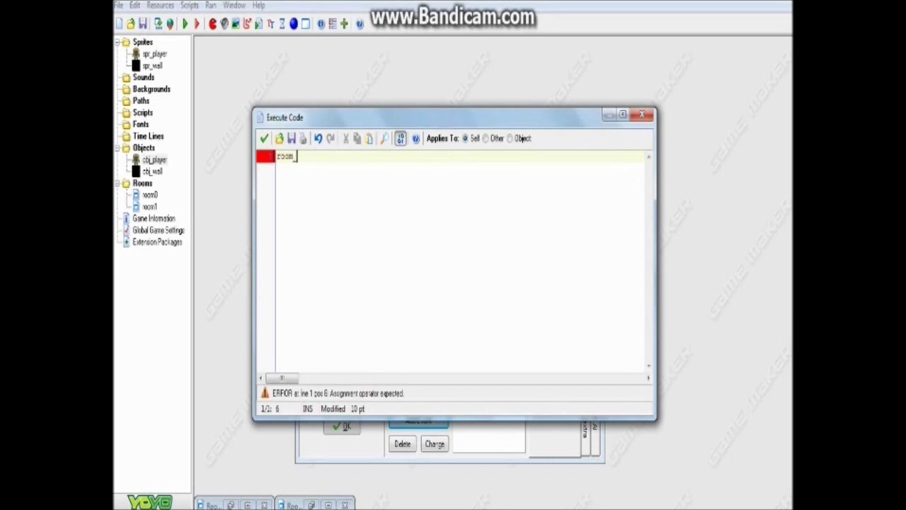
{"action": "type", "text": "_ch"}
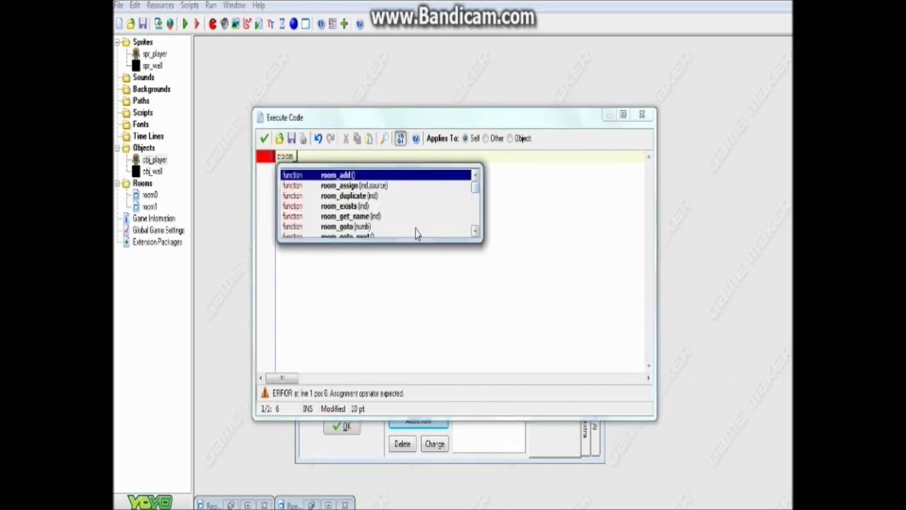
{"action": "scroll", "coordinate": [394, 204], "scroll_direction": "down", "scroll_amount": 1}
{"action": "double_click", "coordinate": [355, 207]}
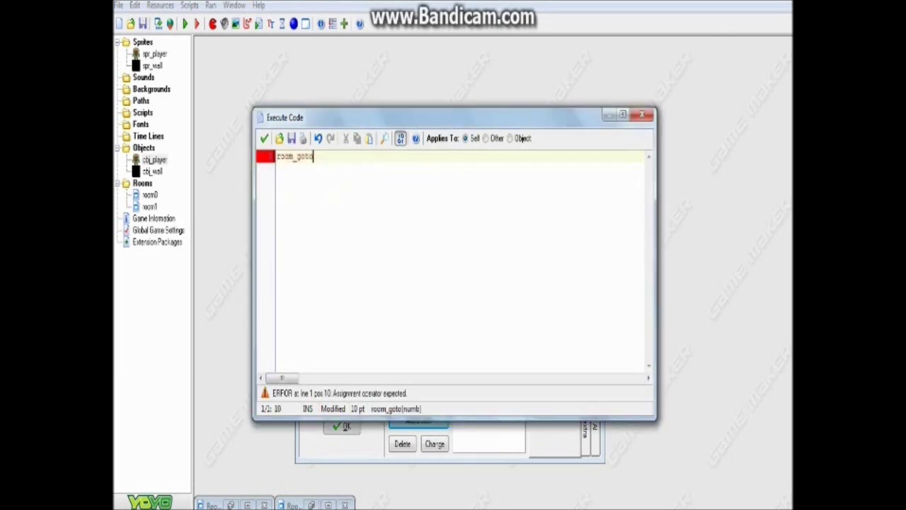
{"action": "type", "text": "("}
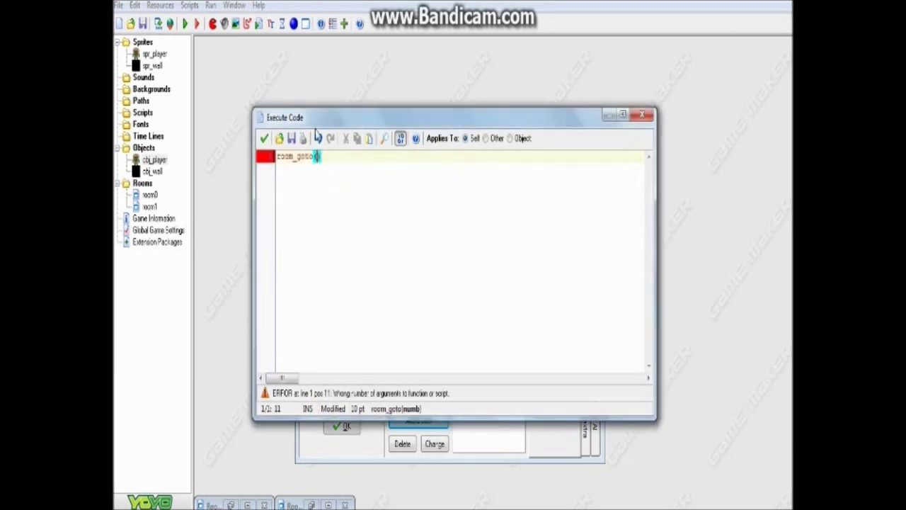
{"action": "type", "text": "roo"}
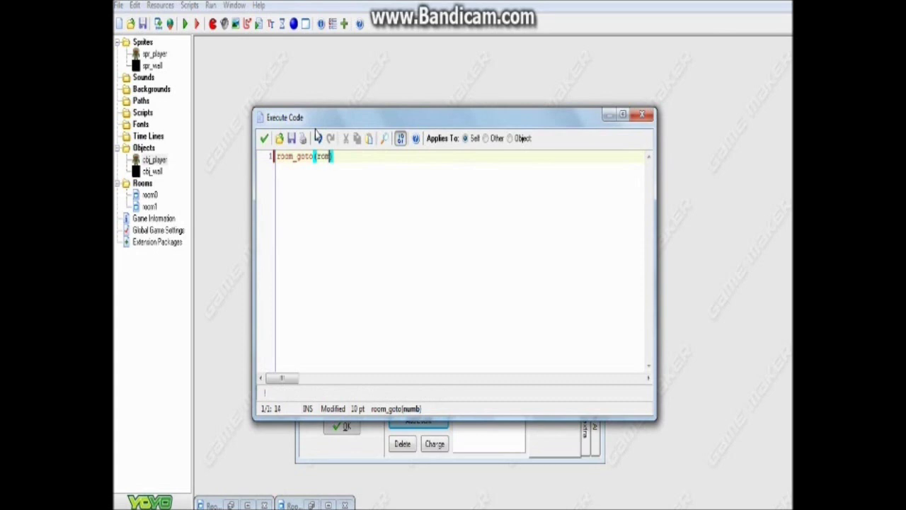
{"action": "type", "text": "m1);"}
{"action": "left_click", "coordinate": [264, 138]}
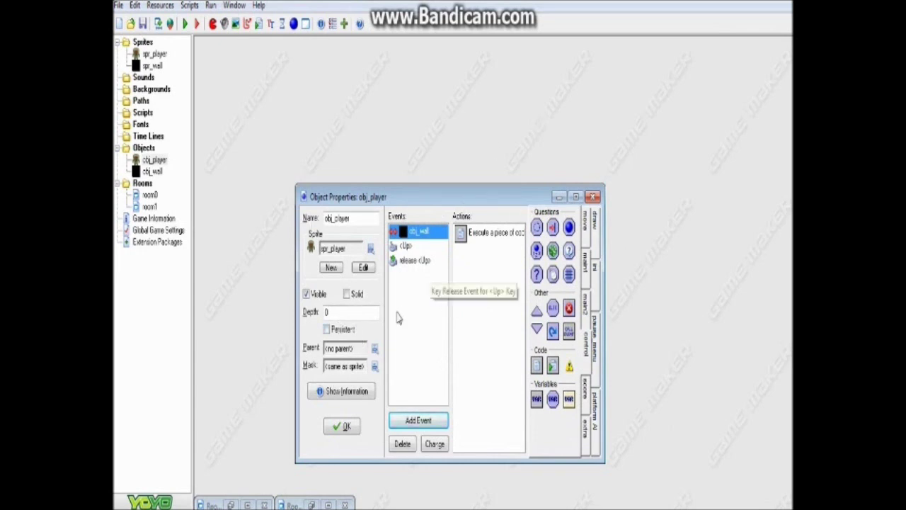
- Make obj_player persistent and accept its object properties
{"action": "left_click", "coordinate": [338, 330]}
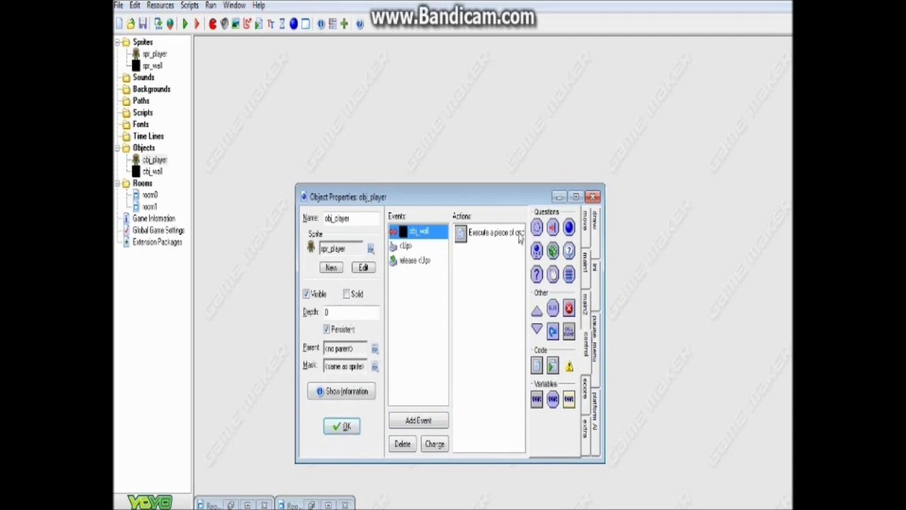
{"action": "left_click", "coordinate": [342, 426]}
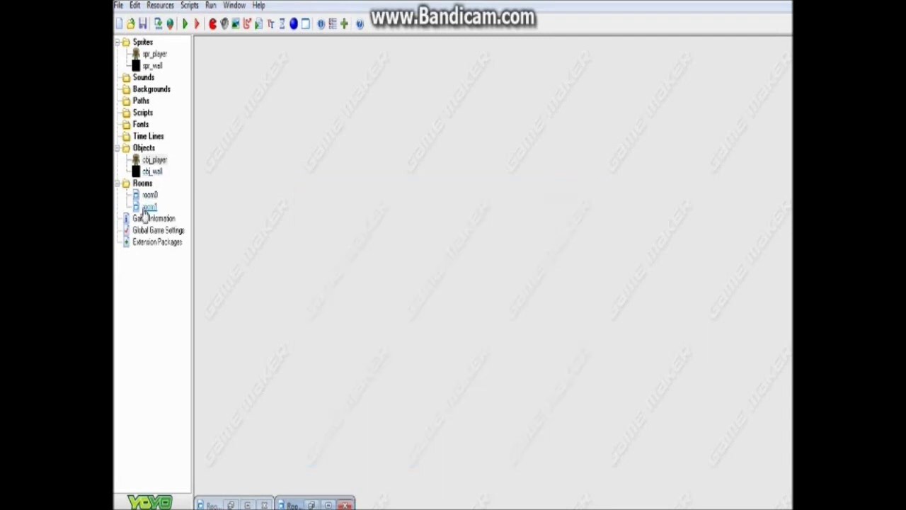
- Restore the minimized properties window of room1 and move it higher in the workspace
{"action": "left_click", "coordinate": [149, 207]}
{"action": "double_click", "coordinate": [148, 210]}
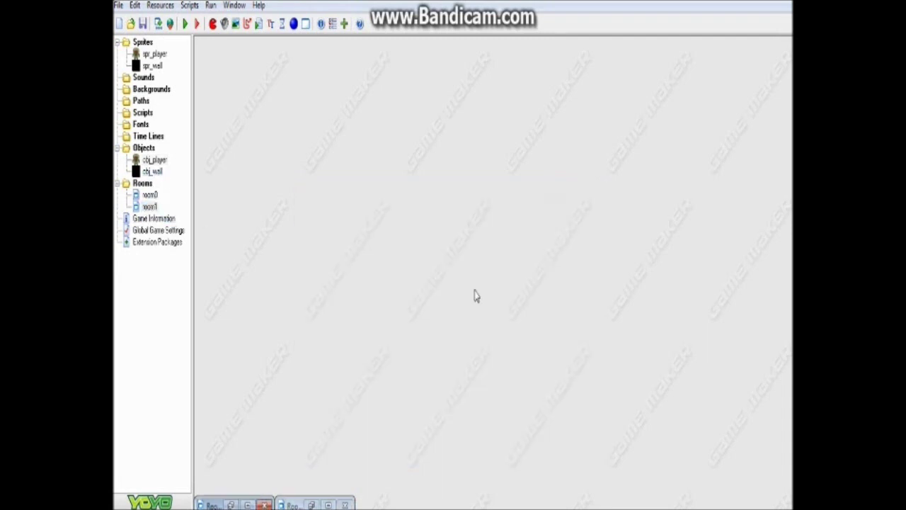
{"action": "left_click", "coordinate": [150, 205]}
{"action": "double_click", "coordinate": [151, 195]}
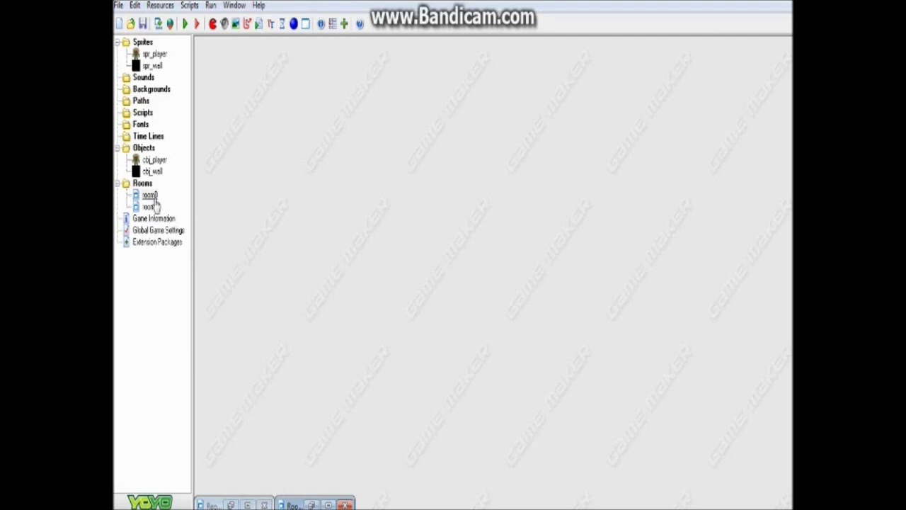
{"action": "left_click", "coordinate": [230, 505]}
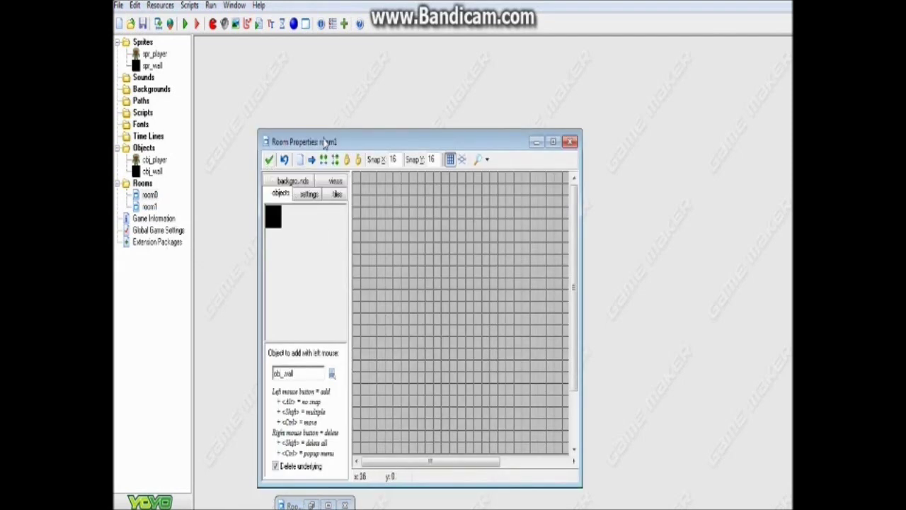
{"action": "left_click_drag", "start_coordinate": [325, 146], "coordinate": [312, 99]}
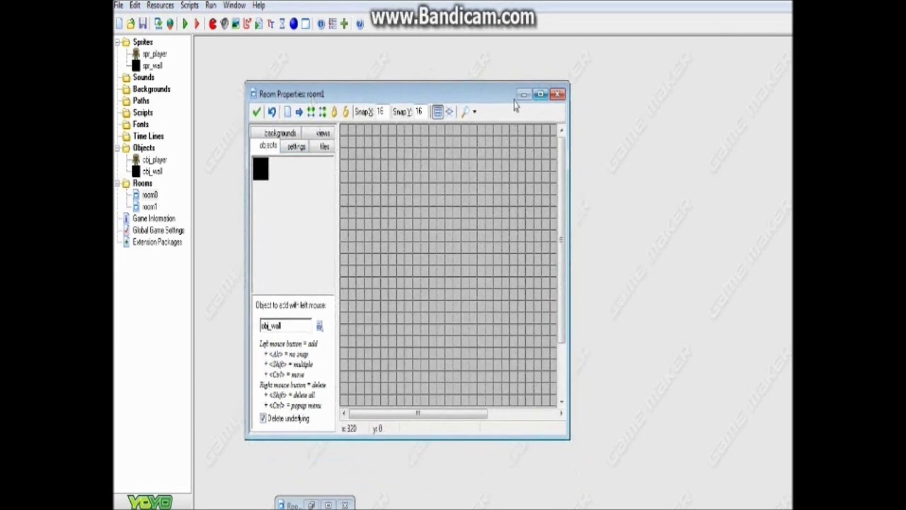
- Set room1's background color to blue
{"action": "left_click", "coordinate": [290, 134]}
{"action": "left_click", "coordinate": [268, 133]}
{"action": "left_click", "coordinate": [286, 135]}
{"action": "left_click", "coordinate": [267, 134]}
{"action": "left_click", "coordinate": [299, 146]}
{"action": "left_click", "coordinate": [323, 146]}
{"action": "left_click", "coordinate": [271, 134]}
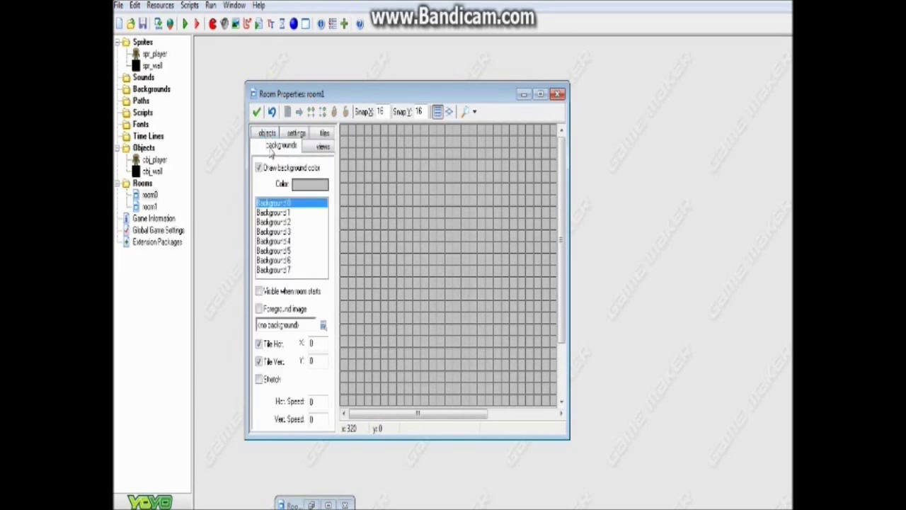
{"action": "left_click", "coordinate": [307, 186]}
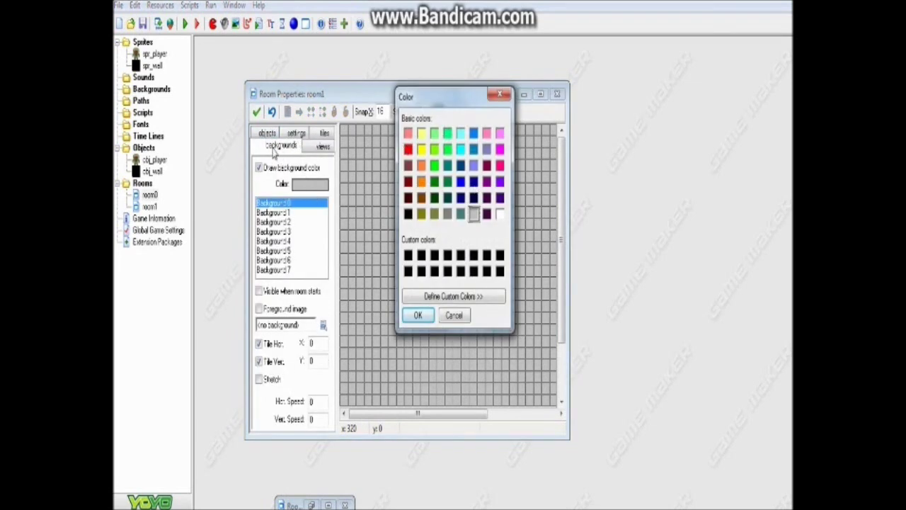
{"action": "left_click", "coordinate": [461, 183]}
{"action": "left_click", "coordinate": [417, 315]}
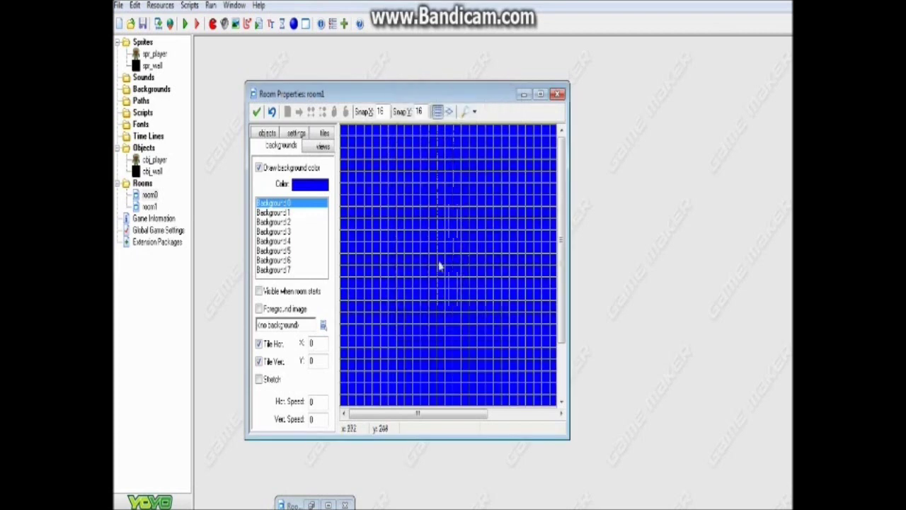
- Hide the grid in room1 and accept the room's properties
{"action": "left_click", "coordinate": [438, 113]}
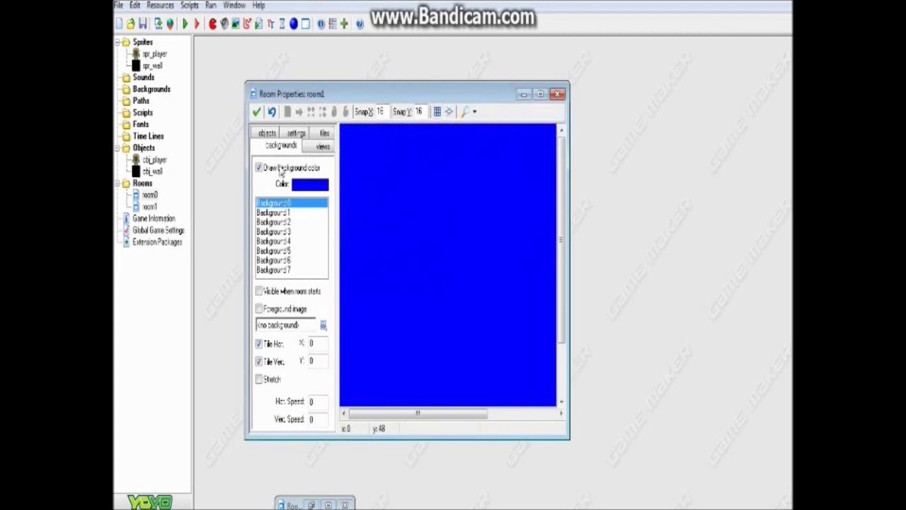
{"action": "left_click", "coordinate": [324, 145]}
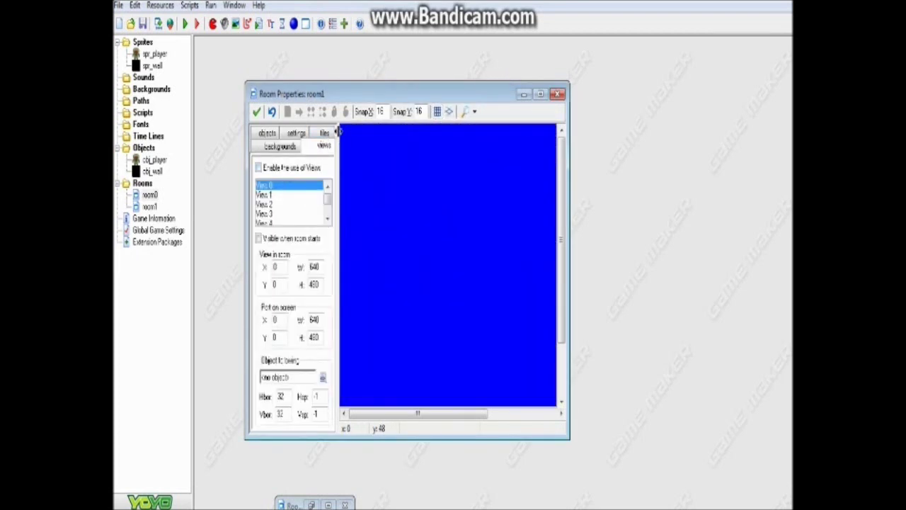
{"action": "left_click", "coordinate": [326, 135]}
{"action": "left_click", "coordinate": [283, 135]}
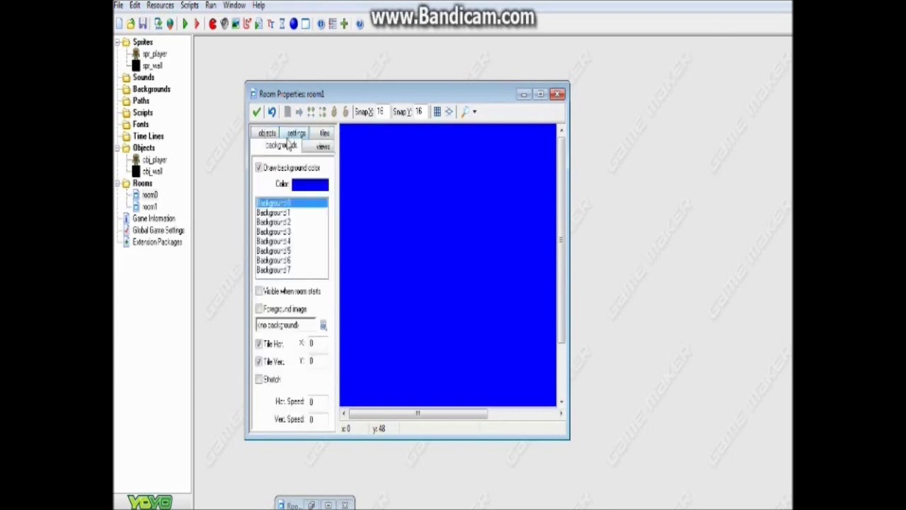
{"action": "left_click", "coordinate": [267, 135]}
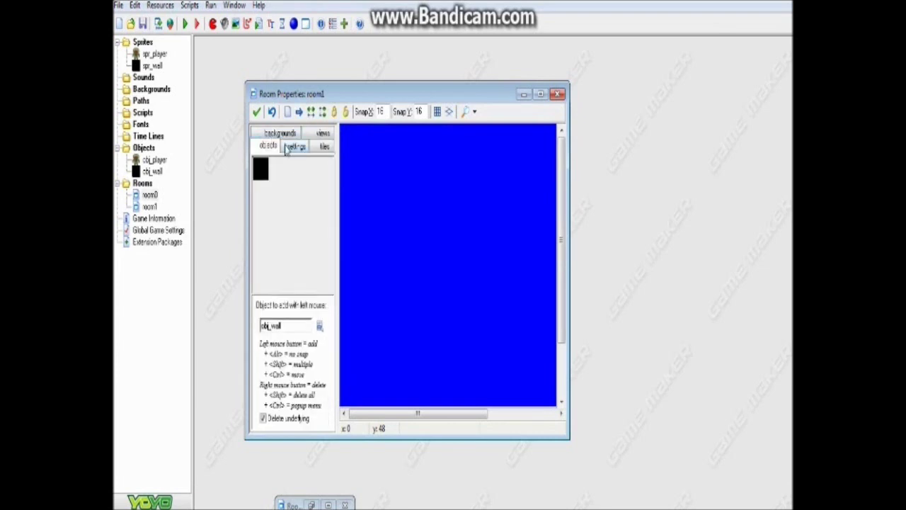
{"action": "left_click", "coordinate": [289, 211]}
{"action": "left_click", "coordinate": [258, 113]}
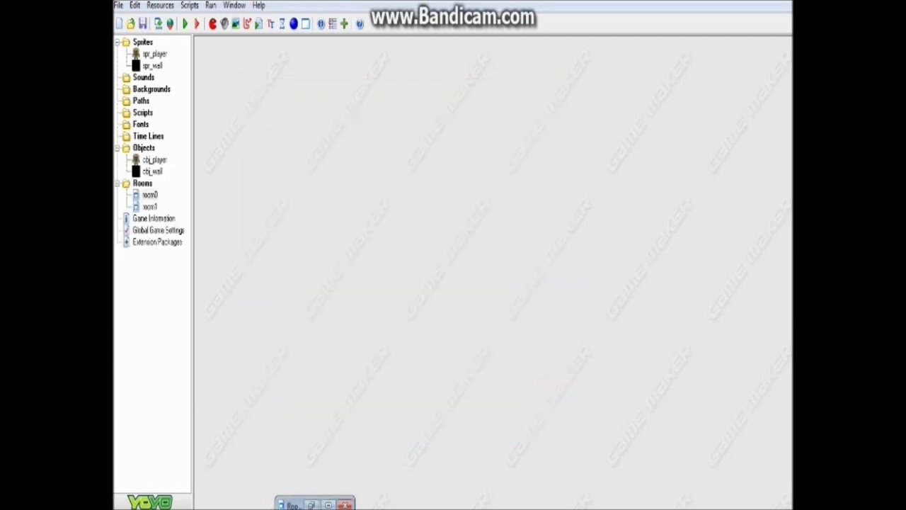
- Place an obj_wall in the lower right part of room0 and an obj_player near its upper left corner, and accept the room
{"action": "left_click", "coordinate": [311, 505]}
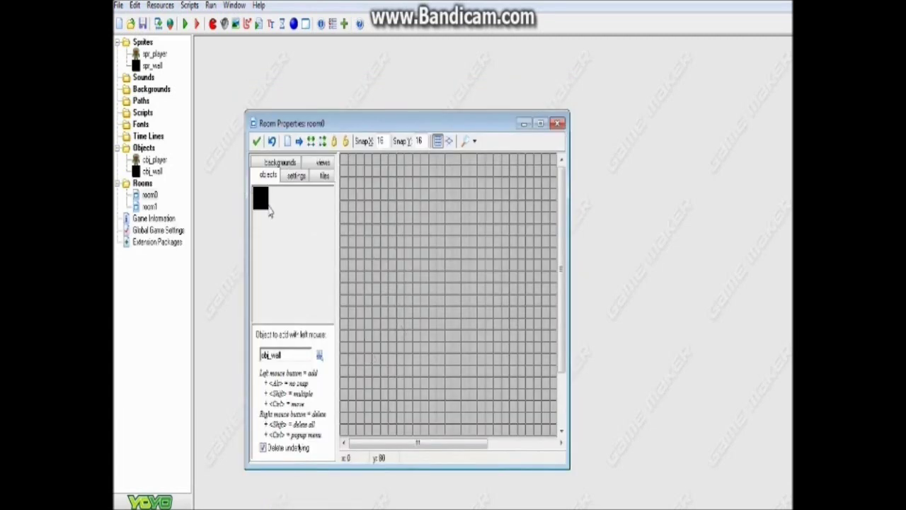
{"action": "left_click_drag", "start_coordinate": [486, 354], "coordinate": [518, 341]}
{"action": "left_click", "coordinate": [279, 265]}
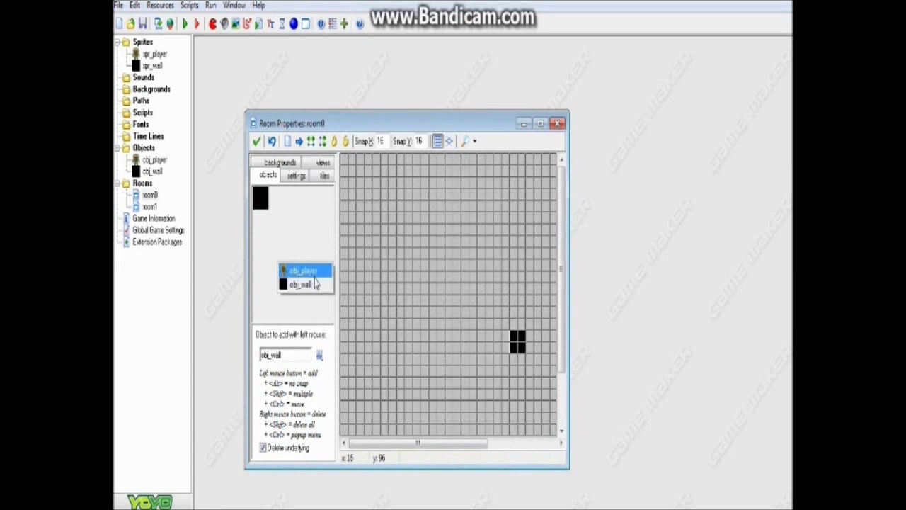
{"action": "left_click", "coordinate": [303, 271]}
{"action": "left_click_drag", "start_coordinate": [384, 222], "coordinate": [364, 198]}
{"action": "left_click", "coordinate": [256, 141]}
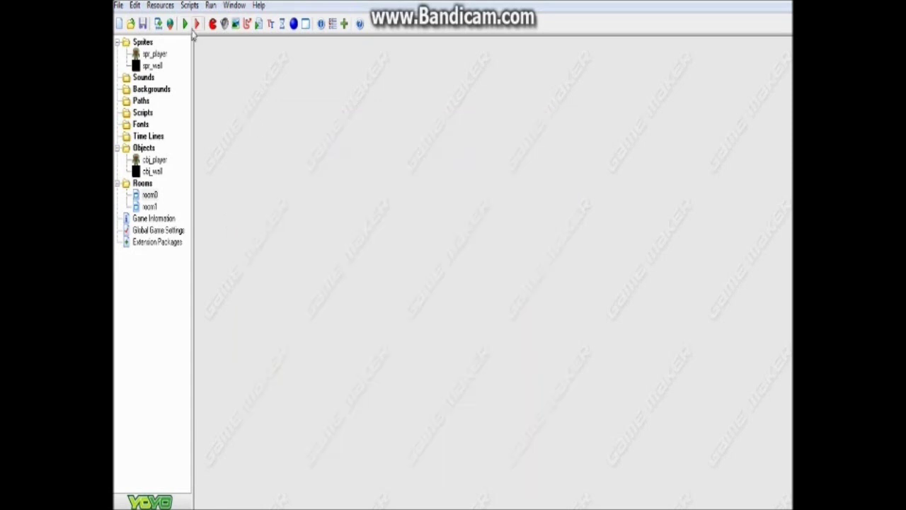
- Run the game, dismiss the Notepad window covering it, and steer the player into the wall to test the room change
{"action": "left_click", "coordinate": [196, 26]}
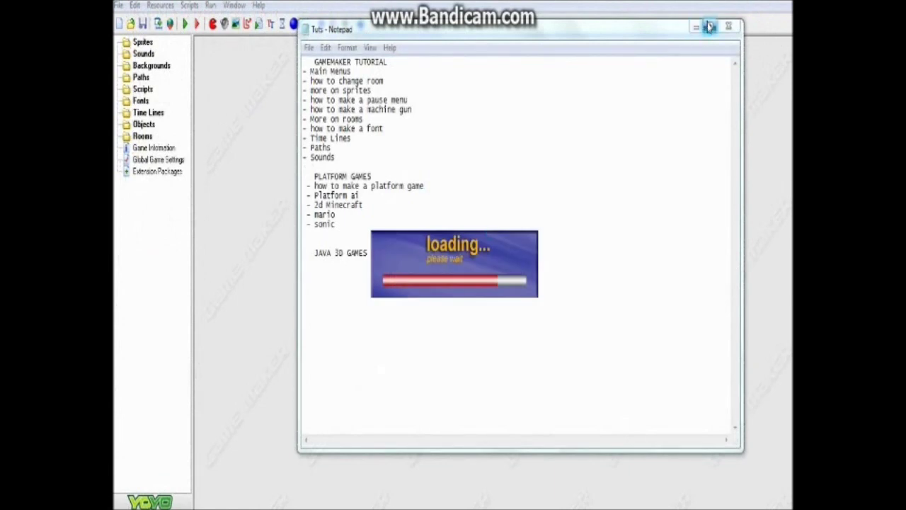
{"action": "left_click", "coordinate": [728, 26]}
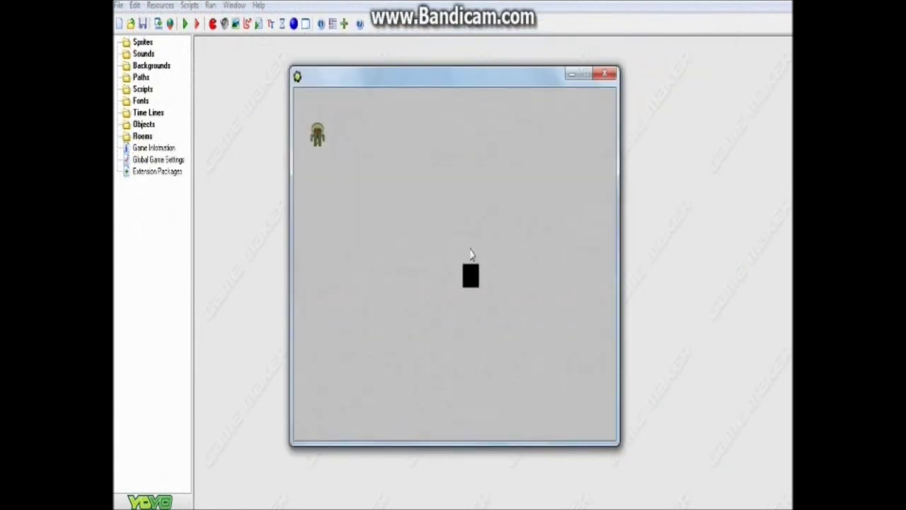
{"action": "key", "text": "Right"}
{"action": "key", "text": "Down"}
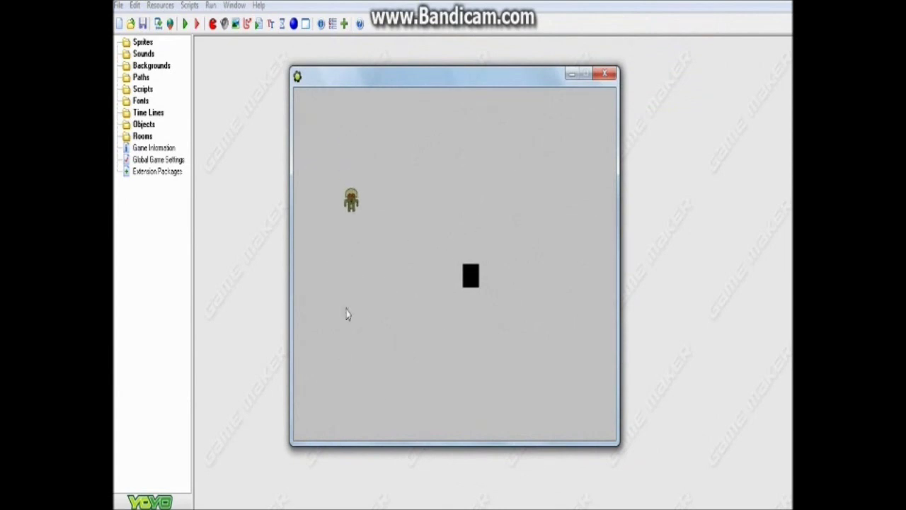
{"action": "key", "text": "Right"}
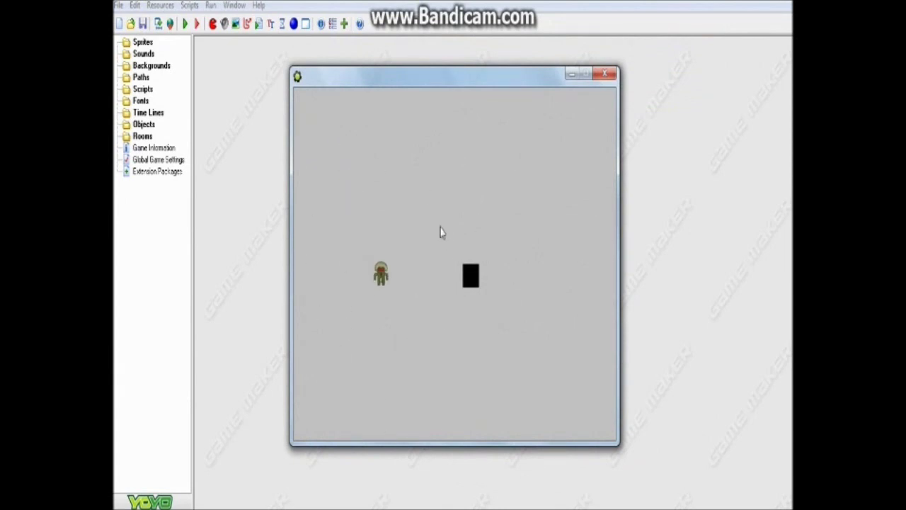
{"action": "key", "text": "Right"}
{"action": "key", "text": "Up"}
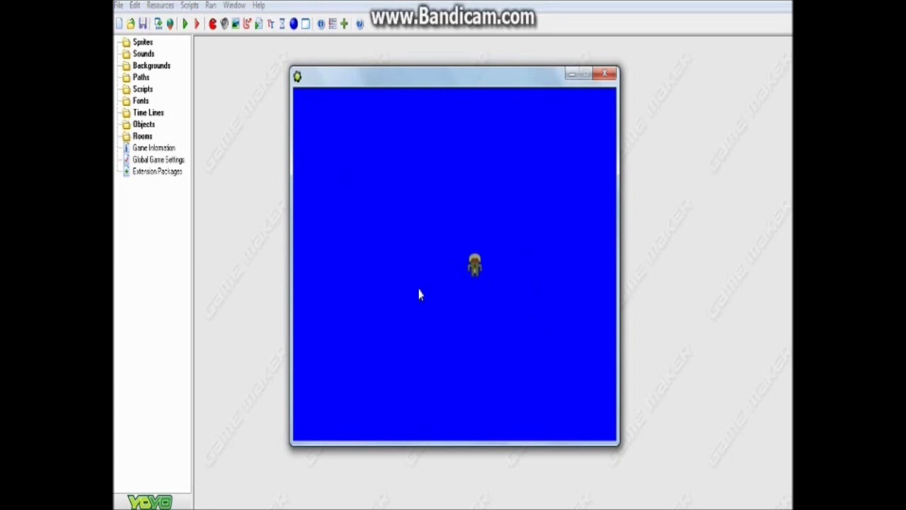
- Move the player around the blue room1 in all directions and close the game
{"action": "key", "text": "Left"}
{"action": "key", "text": "Right"}
{"action": "key", "text": "Down"}
{"action": "key", "text": "Left"}
{"action": "key", "text": "Down"}
{"action": "key", "text": "Up"}
{"action": "key", "text": "Right"}
{"action": "key", "text": "Up"}
{"action": "left_click", "coordinate": [606, 73]}
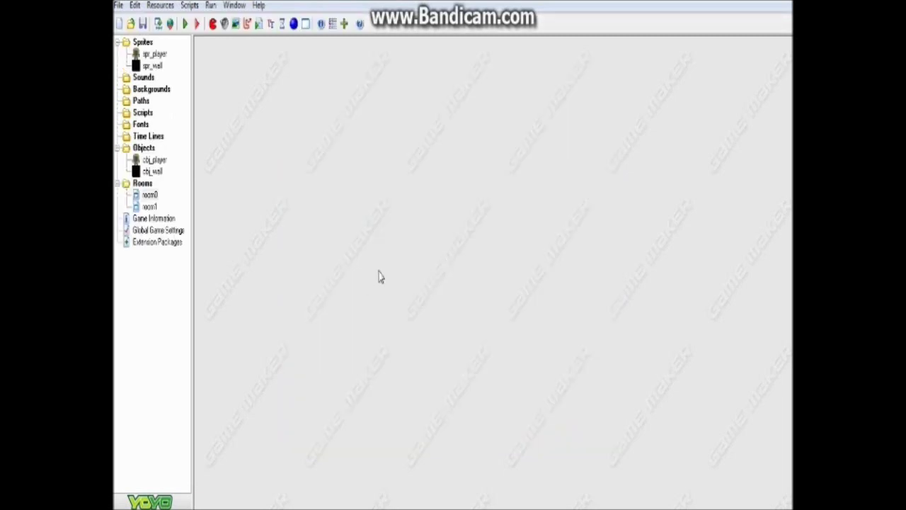
- Change obj_player's collision event with obj_wall into a key press event for Space and accept the object
{"action": "double_click", "coordinate": [155, 160]}
{"action": "left_click", "coordinate": [240, 278]}
{"action": "double_click", "coordinate": [153, 160]}
{"action": "right_click", "coordinate": [330, 111]}
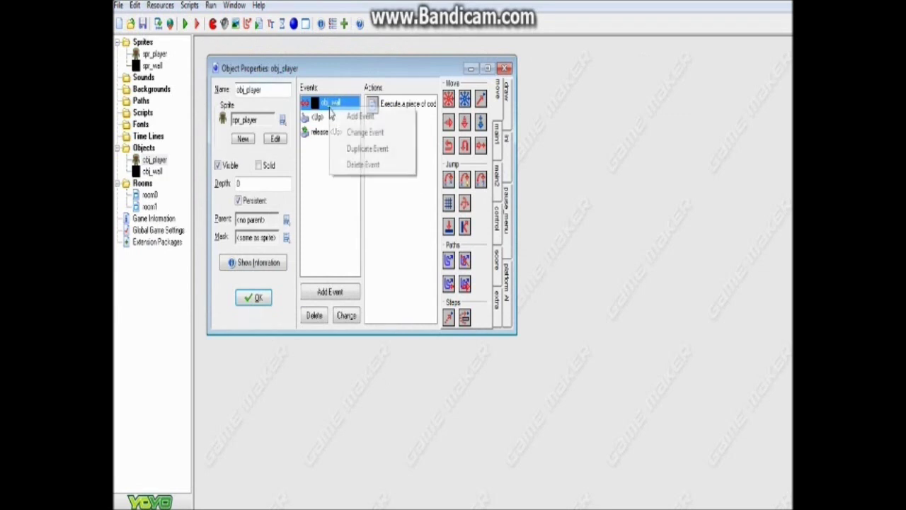
{"action": "left_click", "coordinate": [361, 132]}
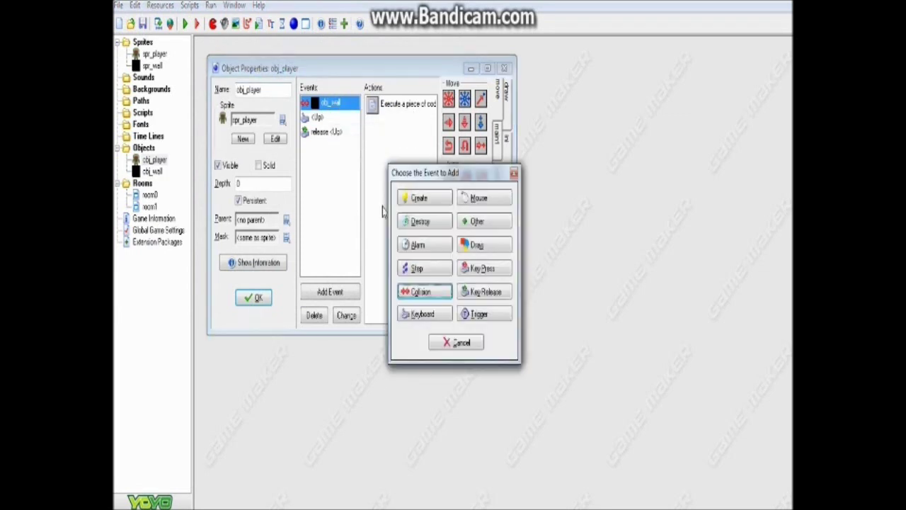
{"action": "left_click", "coordinate": [478, 278]}
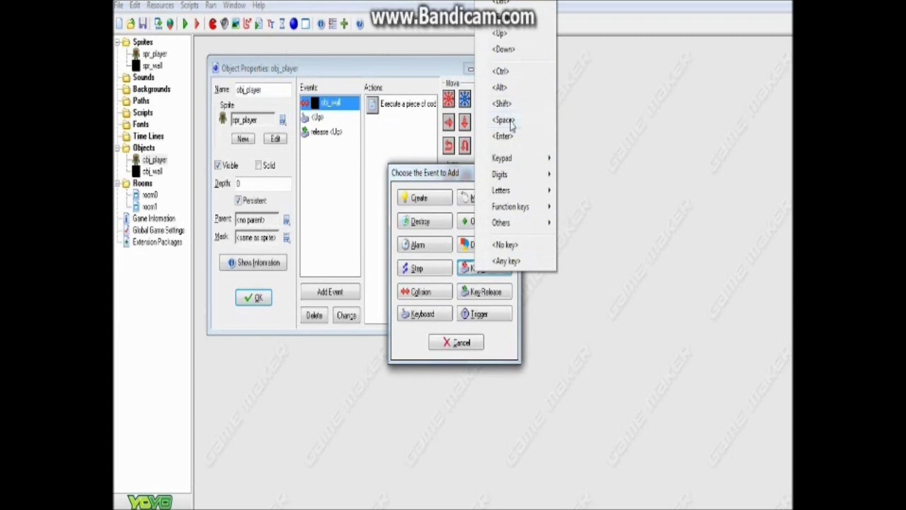
{"action": "left_click", "coordinate": [504, 120]}
{"action": "left_click", "coordinate": [253, 297]}
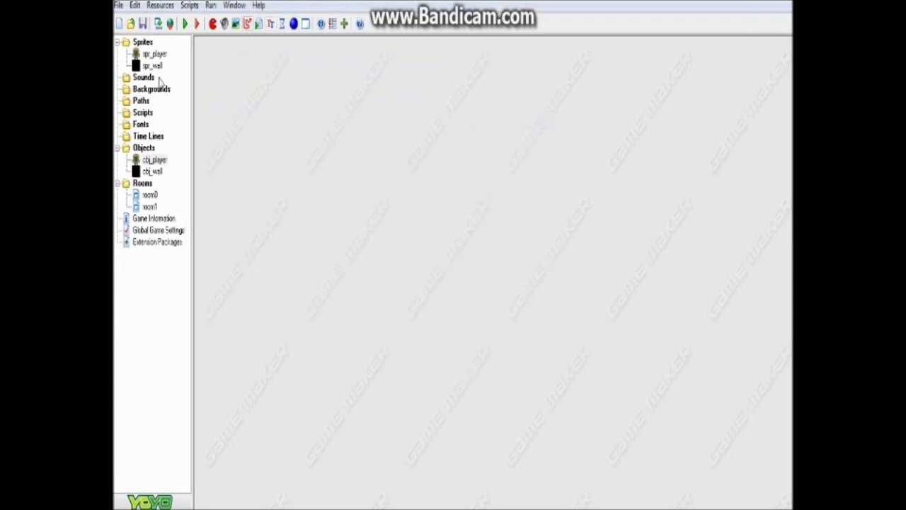
- Run the game, move the player away from the wall, test the room change with Space, and close the game
{"action": "left_click", "coordinate": [185, 24]}
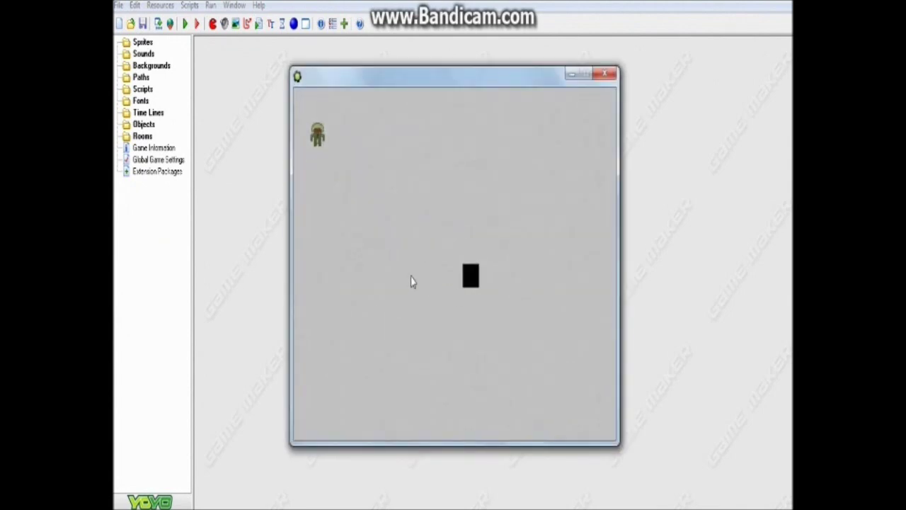
{"action": "key", "text": "Right"}
{"action": "key", "text": "Down"}
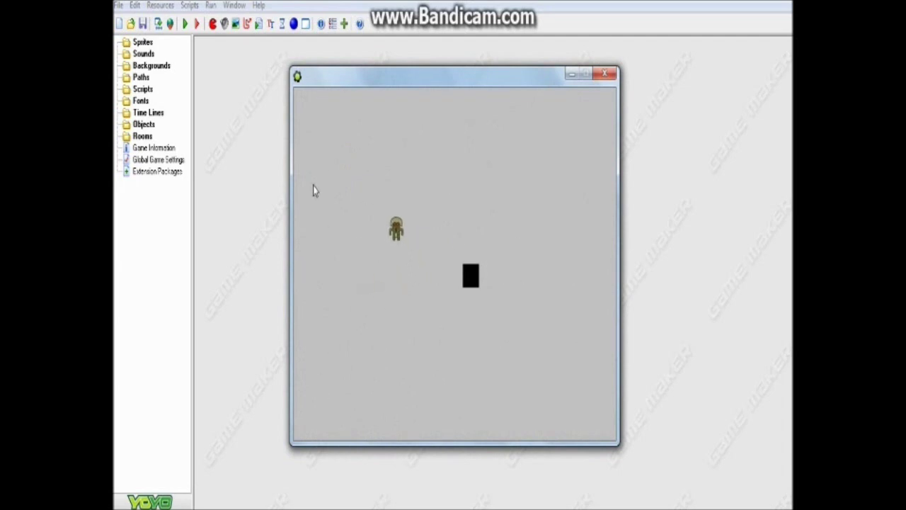
{"action": "key", "text": "space"}
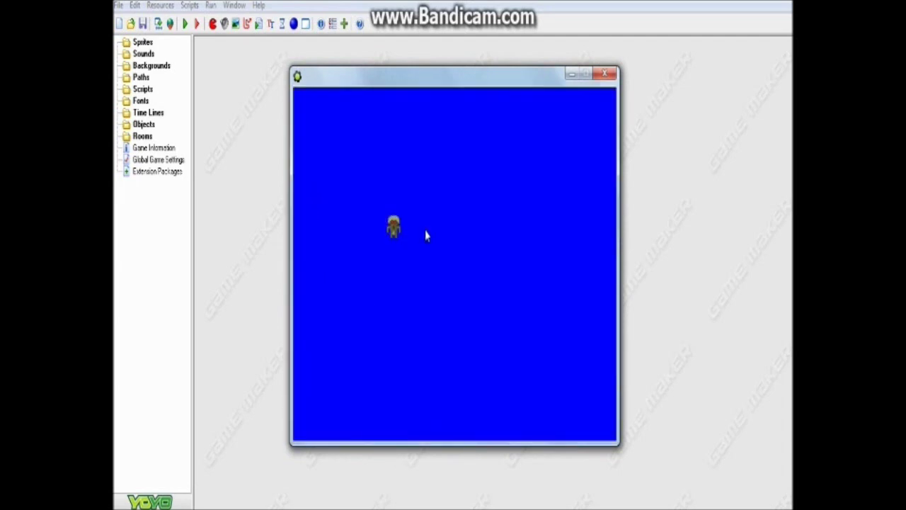
{"action": "left_click", "coordinate": [604, 74]}
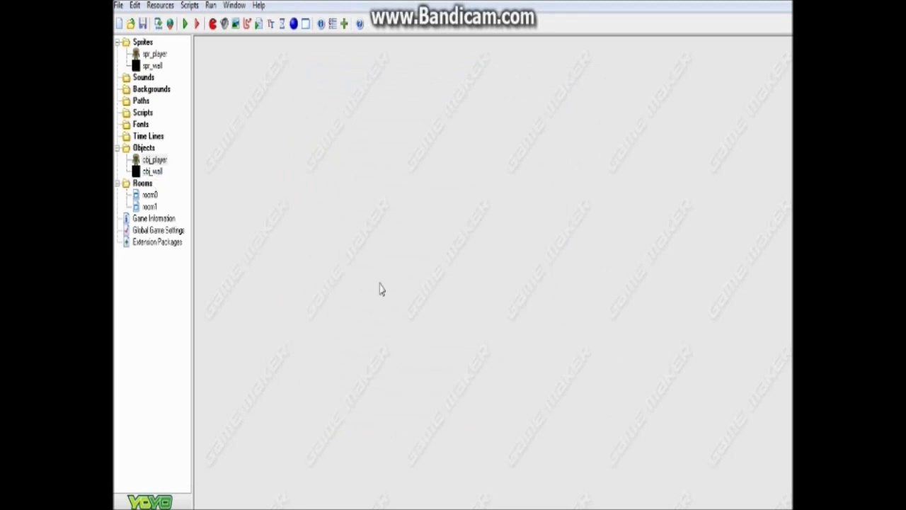
- Review obj_player's key events and examine the code of the Space key press event
{"action": "double_click", "coordinate": [154, 159]}
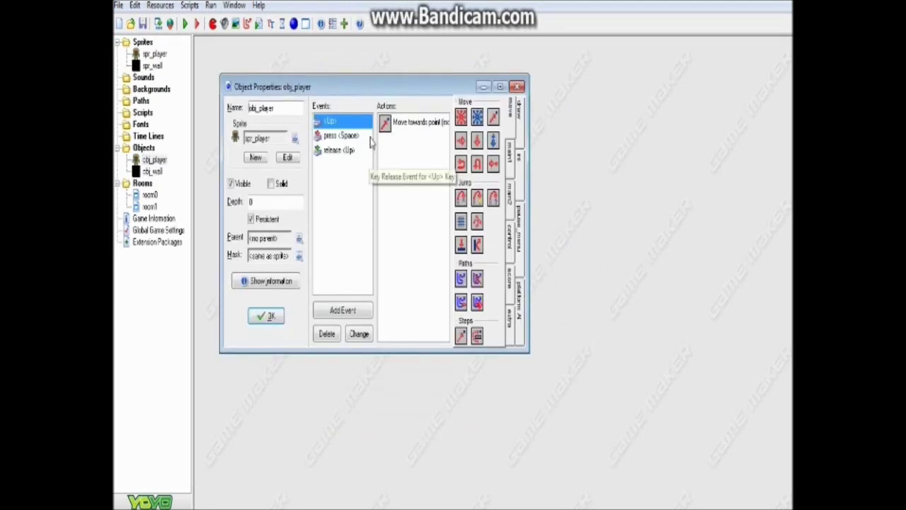
{"action": "left_click", "coordinate": [343, 136]}
{"action": "left_click", "coordinate": [339, 149]}
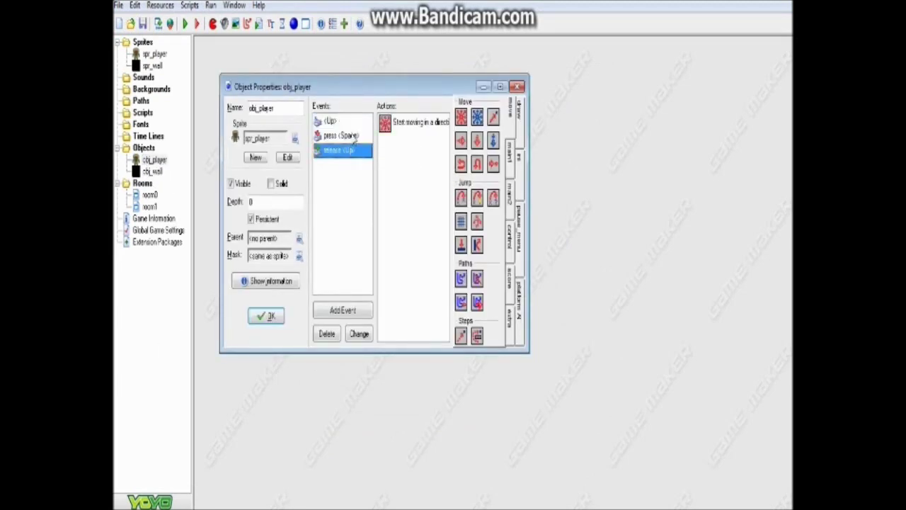
{"action": "left_click", "coordinate": [342, 136]}
{"action": "double_click", "coordinate": [409, 121]}
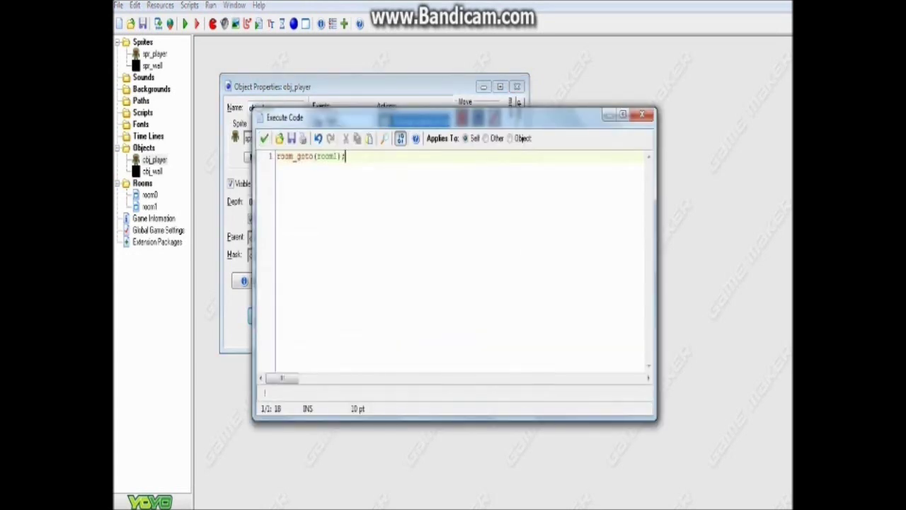
{"action": "key", "text": "ctrl+a"}
{"action": "left_click", "coordinate": [369, 167]}
{"action": "left_click_drag", "start_coordinate": [346, 156], "coordinate": [285, 156]}
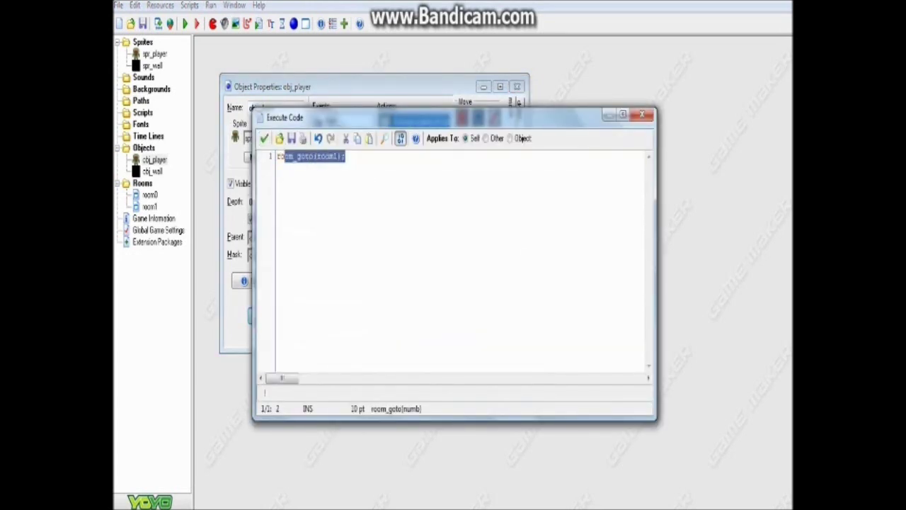
{"action": "left_click", "coordinate": [352, 158]}
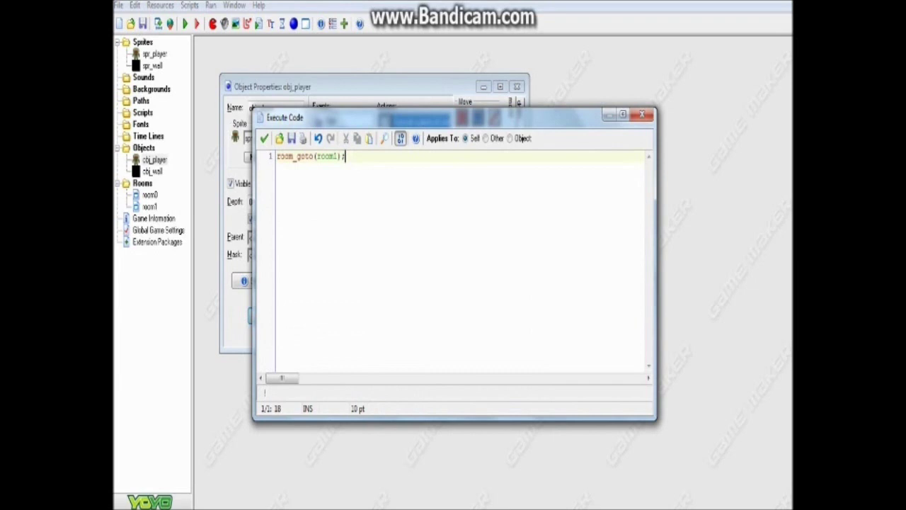
- Try adding room_restart on a second line of the code, and restore the script to room_goto(room1);
{"action": "key", "text": "Return"}
{"action": "type", "text": "room"}
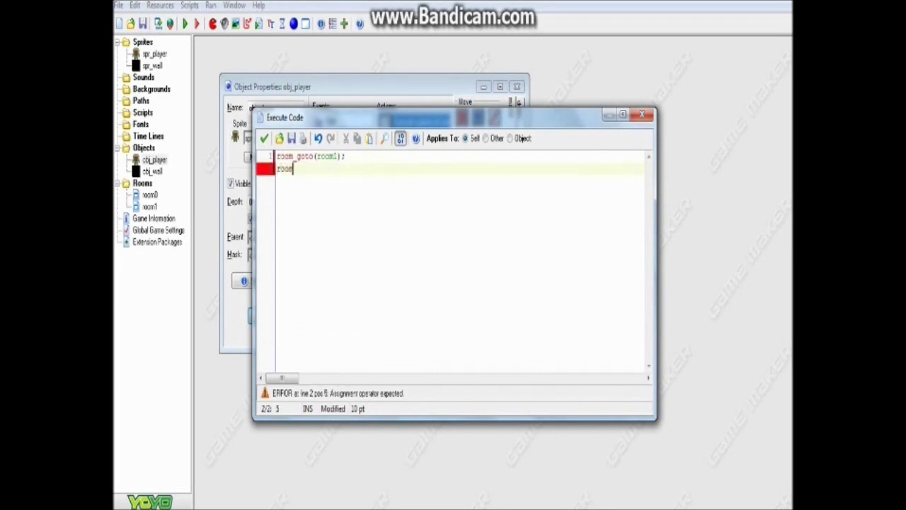
{"action": "type", "text": "_restart"}
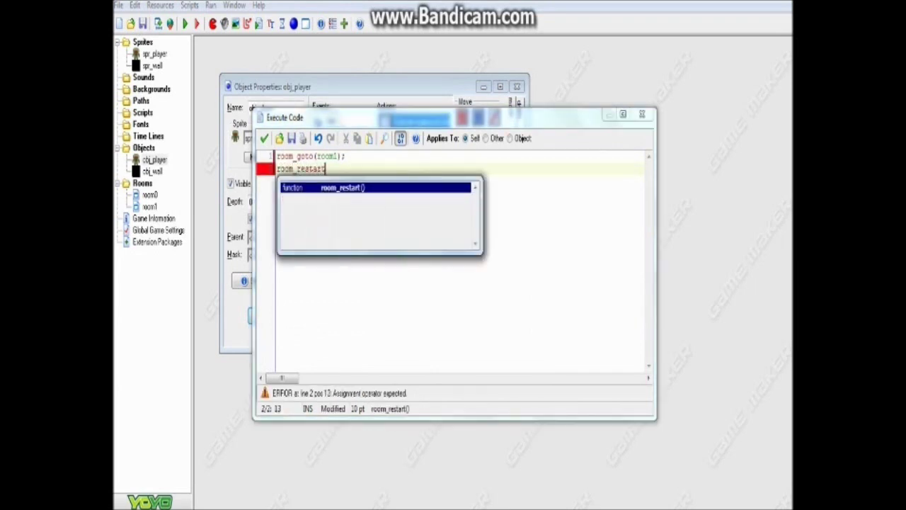
{"action": "key", "text": "BackSpace"}
{"action": "key", "text": "BackSpace"}
{"action": "key", "text": "BackSpace"}
{"action": "key", "text": "BackSpace"}
{"action": "key", "text": "BackSpace"}
{"action": "key", "text": "BackSpace"}
{"action": "key", "text": "BackSpace"}
{"action": "key", "text": "BackSpace"}
{"action": "key", "text": "BackSpace"}
{"action": "key", "text": "BackSpace"}
{"action": "key", "text": "BackSpace"}
{"action": "key", "text": "BackSpace"}
{"action": "key", "text": "BackSpace"}
{"action": "key", "text": "BackSpace"}
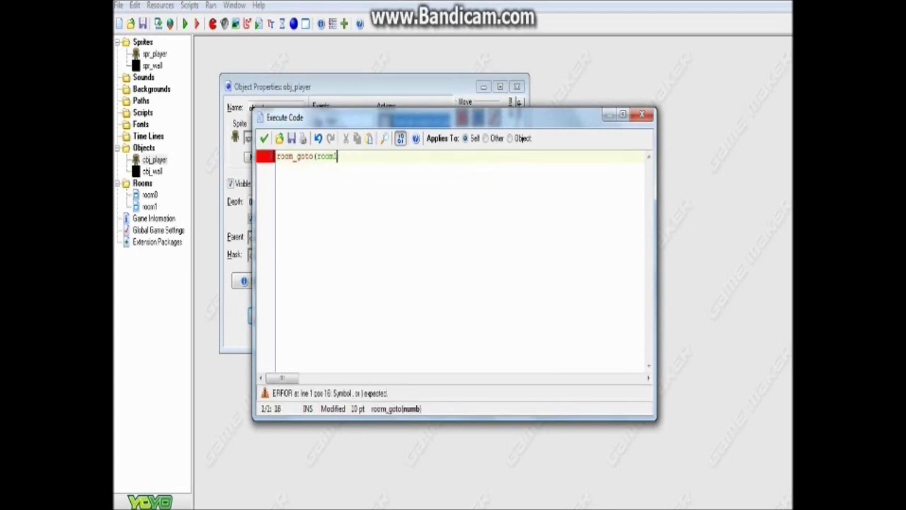
{"action": "type", "text": ");"}
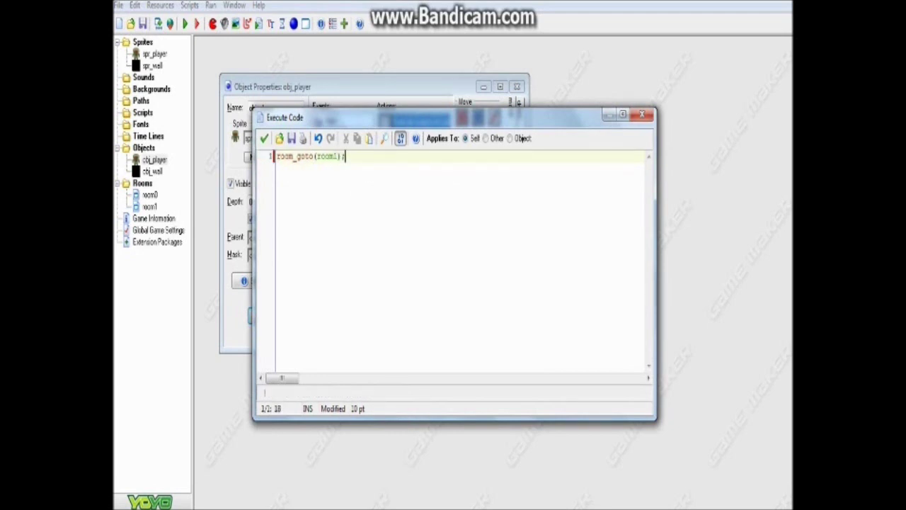
- Accept the Space event's code and obj_player's properties, and switch to the Notepad window with the tutorial list
{"action": "left_click", "coordinate": [264, 138]}
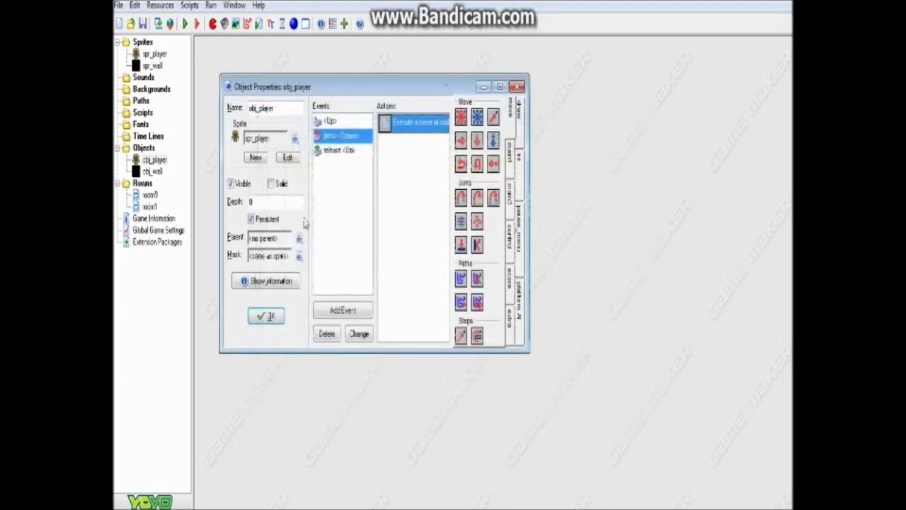
{"action": "left_click", "coordinate": [340, 150]}
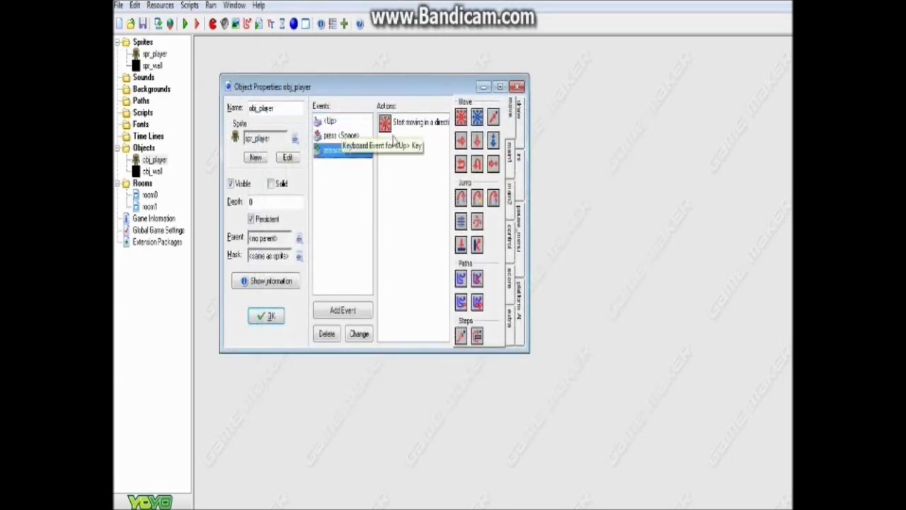
{"action": "left_click", "coordinate": [265, 316]}
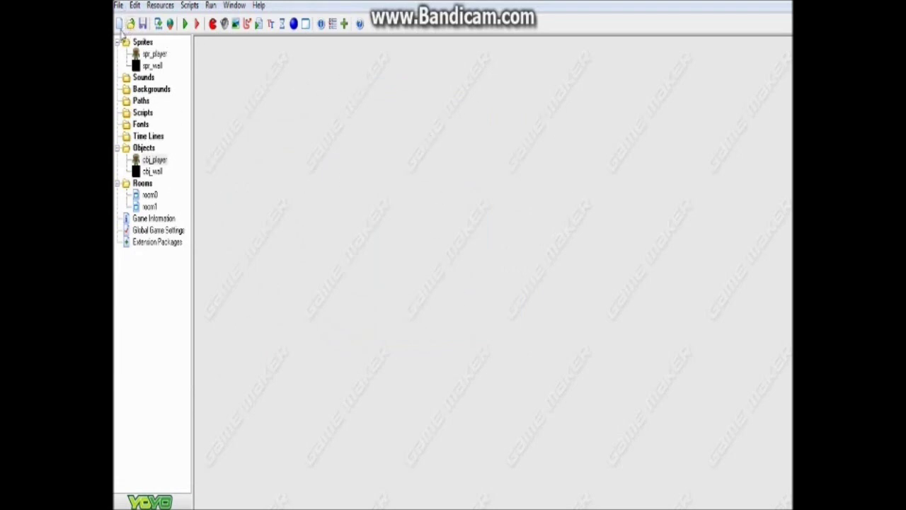
{"action": "key", "text": "alt+Tab"}
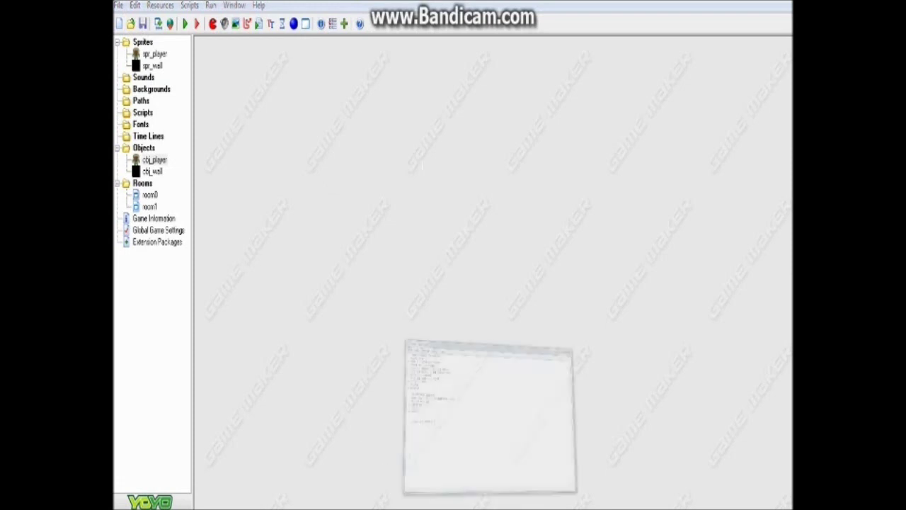
- Delete the "how to change room" entry from the tutorial list, highlight "how to make a font", and switch back to Game Maker
{"action": "left_click_drag", "start_coordinate": [387, 81], "coordinate": [299, 82]}
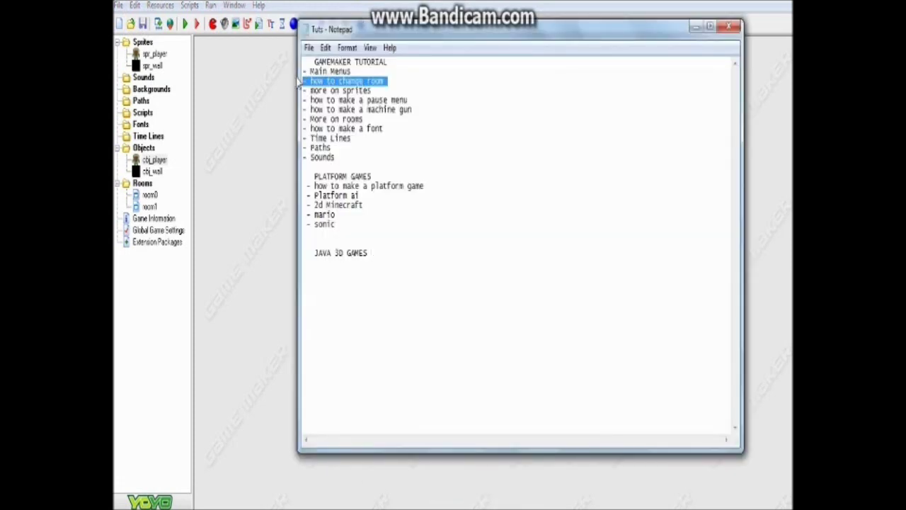
{"action": "key", "text": "Delete"}
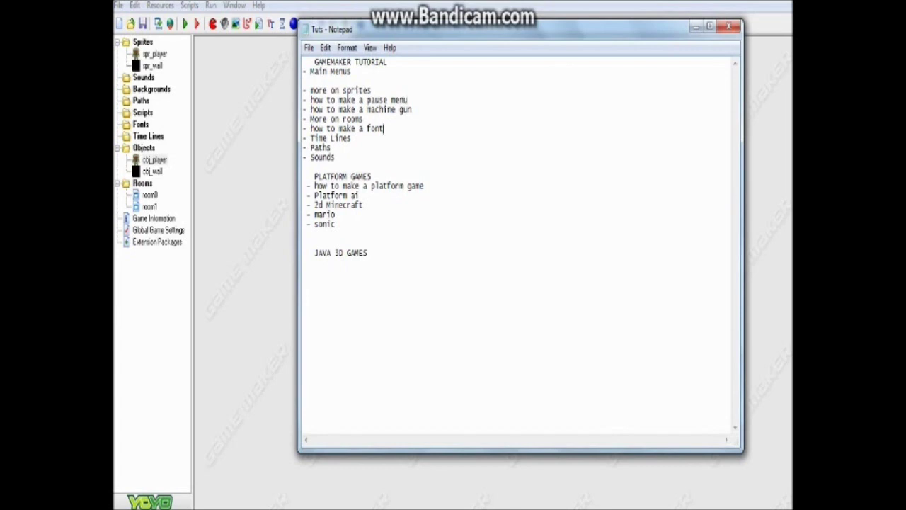
{"action": "left_click_drag", "start_coordinate": [383, 129], "coordinate": [306, 129]}
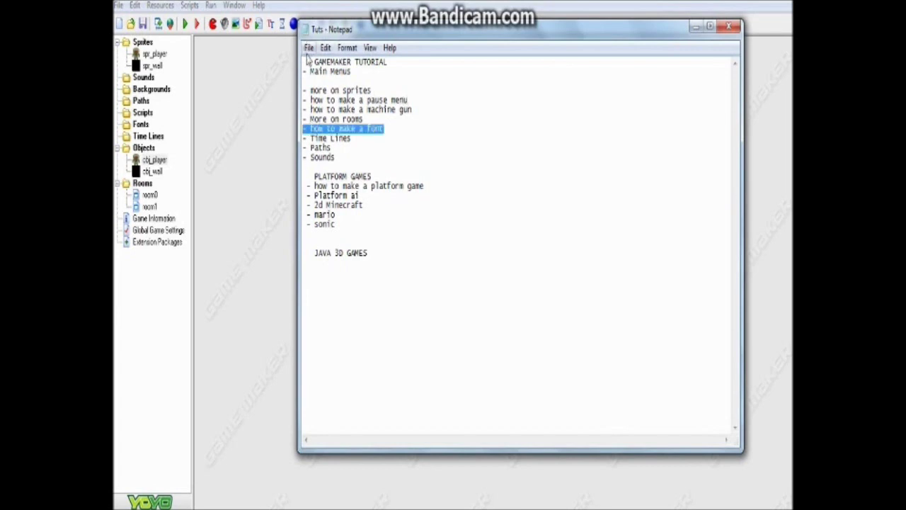
{"action": "left_click", "coordinate": [277, 85]}
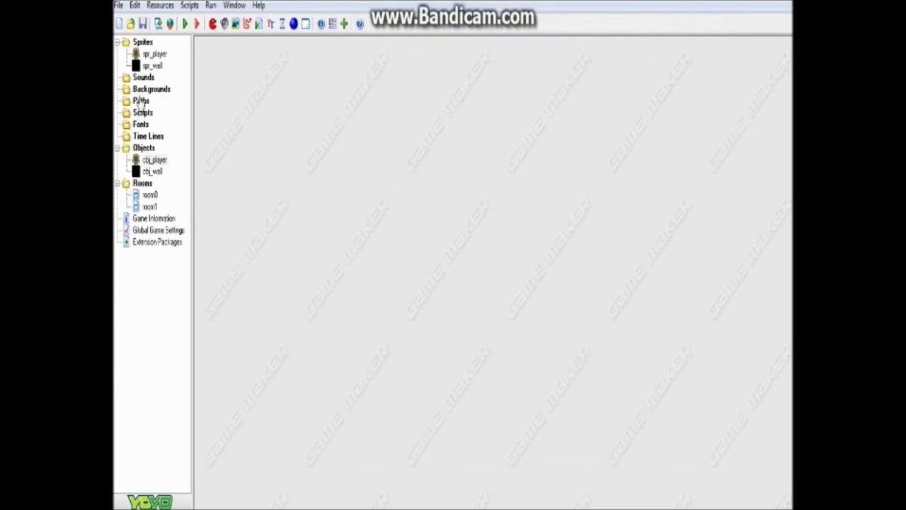
- Create a font resource named tut and set its typeface to Impact
{"action": "left_click", "coordinate": [141, 125]}
{"action": "right_click", "coordinate": [142, 128]}
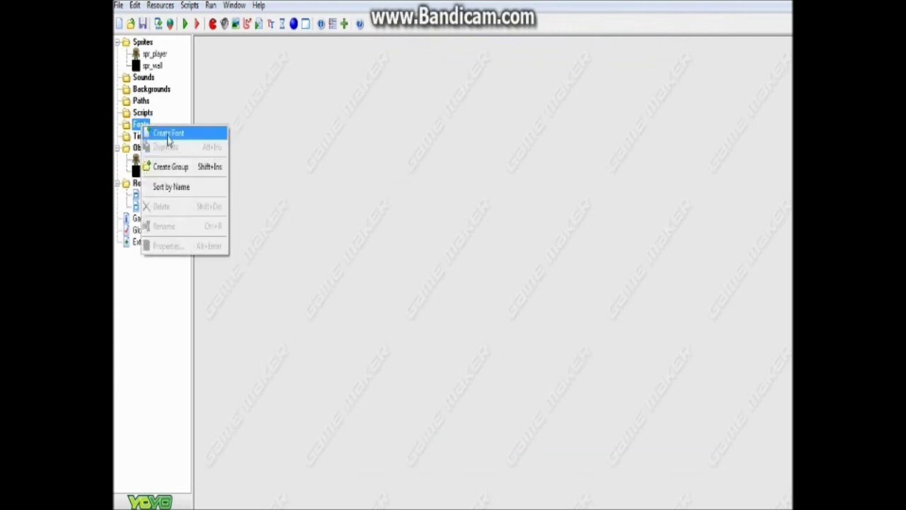
{"action": "left_click", "coordinate": [161, 131]}
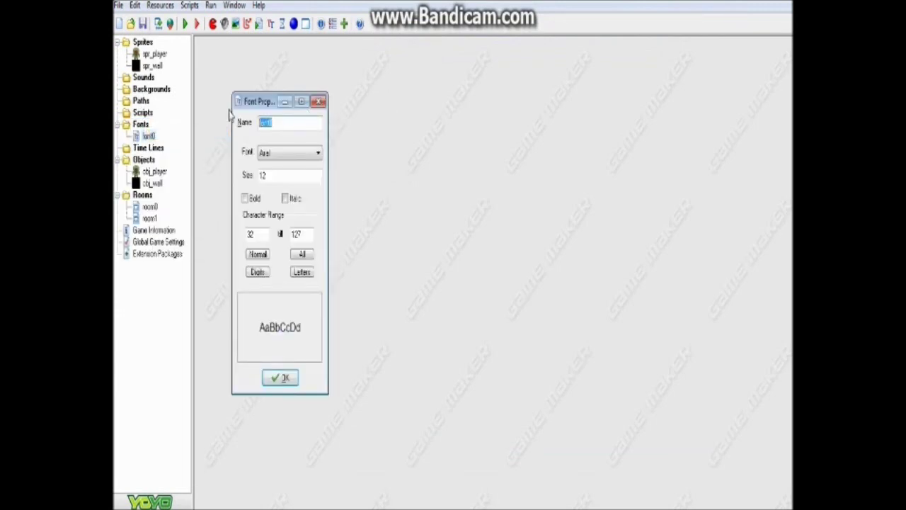
{"action": "type", "text": "f"}
{"action": "left_click", "coordinate": [263, 154]}
{"action": "scroll", "coordinate": [278, 234], "scroll_direction": "down", "scroll_amount": 2}
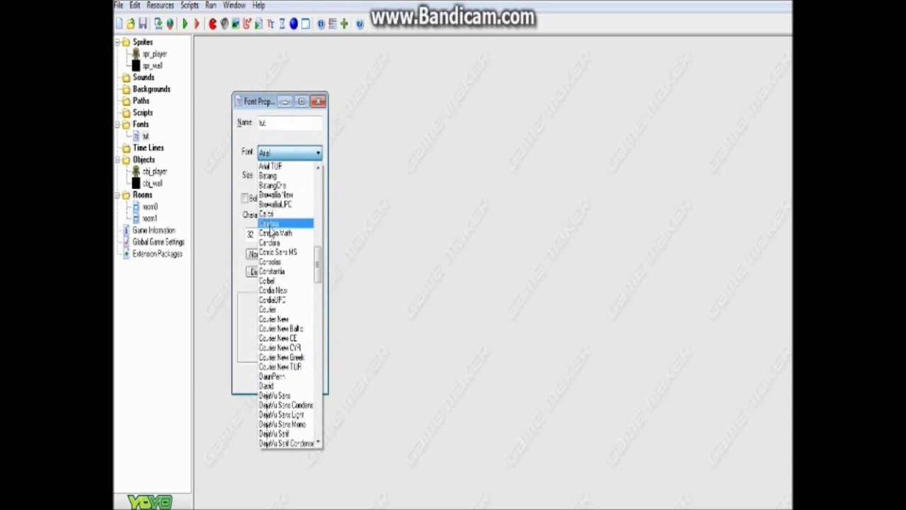
{"action": "scroll", "coordinate": [282, 347], "scroll_direction": "down", "scroll_amount": 2}
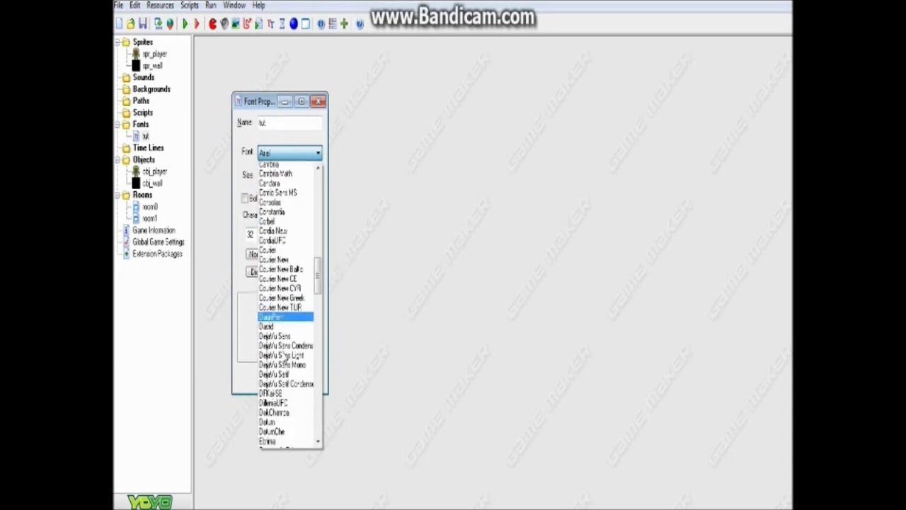
{"action": "scroll", "coordinate": [282, 354], "scroll_direction": "down", "scroll_amount": 1}
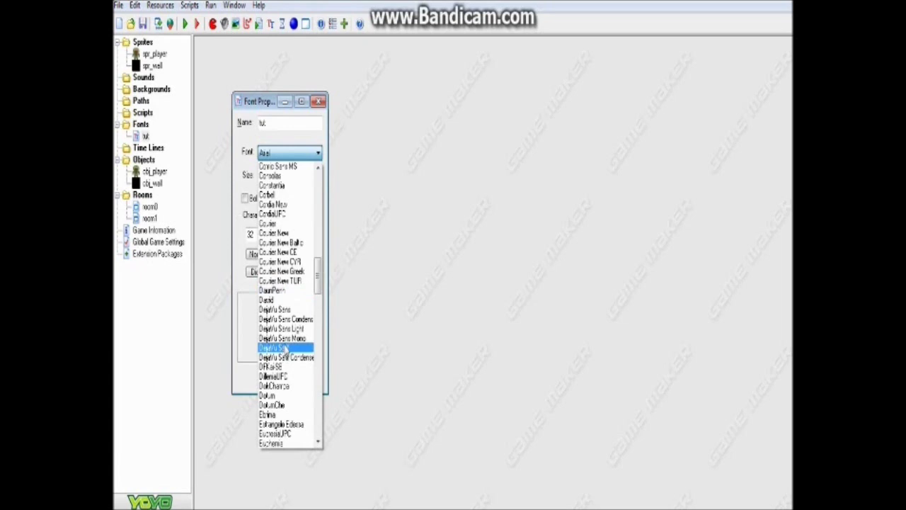
{"action": "scroll", "coordinate": [283, 349], "scroll_direction": "down", "scroll_amount": 7}
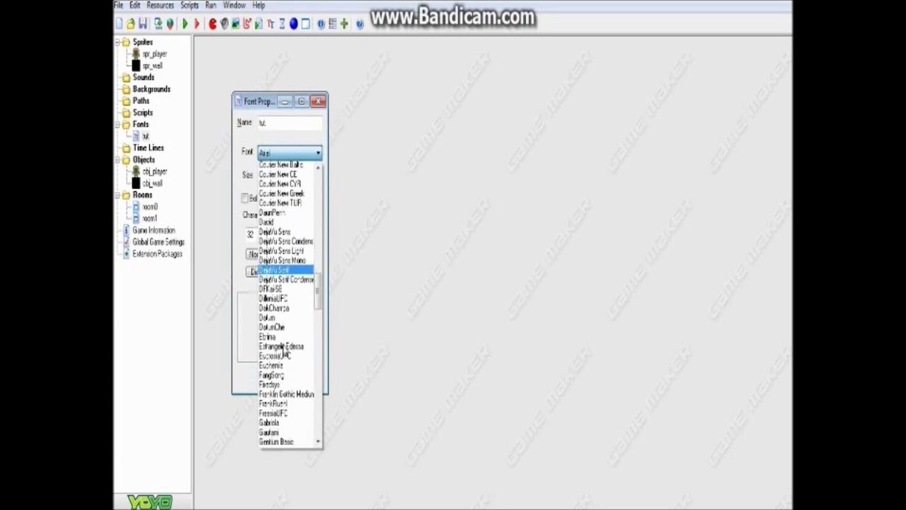
{"action": "scroll", "coordinate": [286, 345], "scroll_direction": "down", "scroll_amount": 1}
{"action": "left_click", "coordinate": [283, 363]}
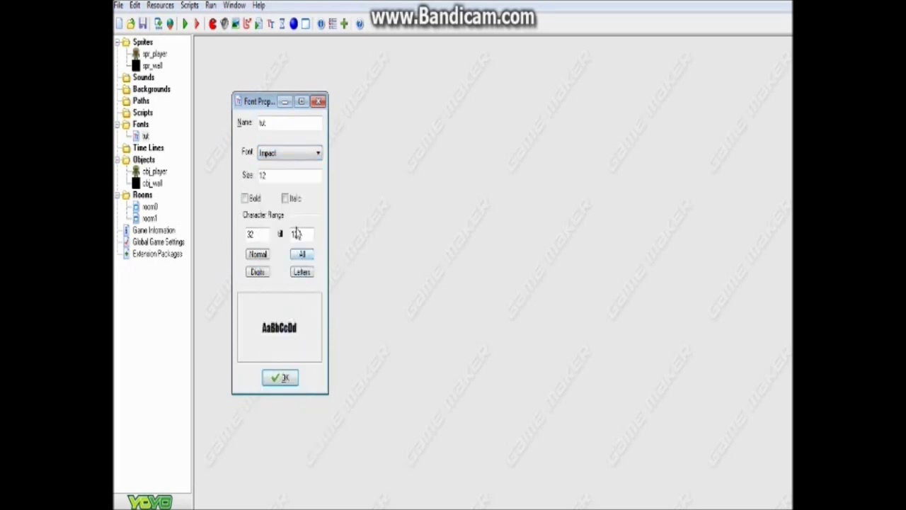
- Set the tut font's size to 70, make it bold and italic, and accept its properties
{"action": "key", "text": "Tab"}
{"action": "type", "text": "70"}
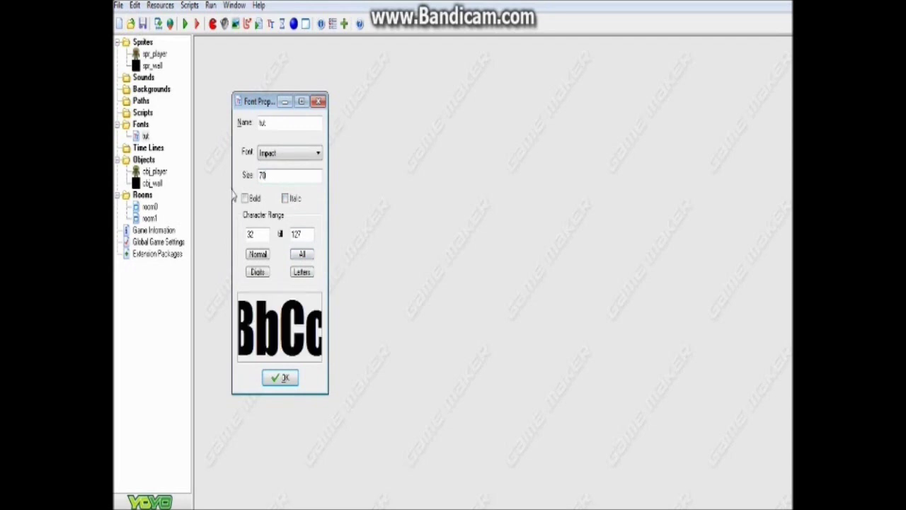
{"action": "left_click", "coordinate": [254, 199]}
{"action": "left_click", "coordinate": [291, 199]}
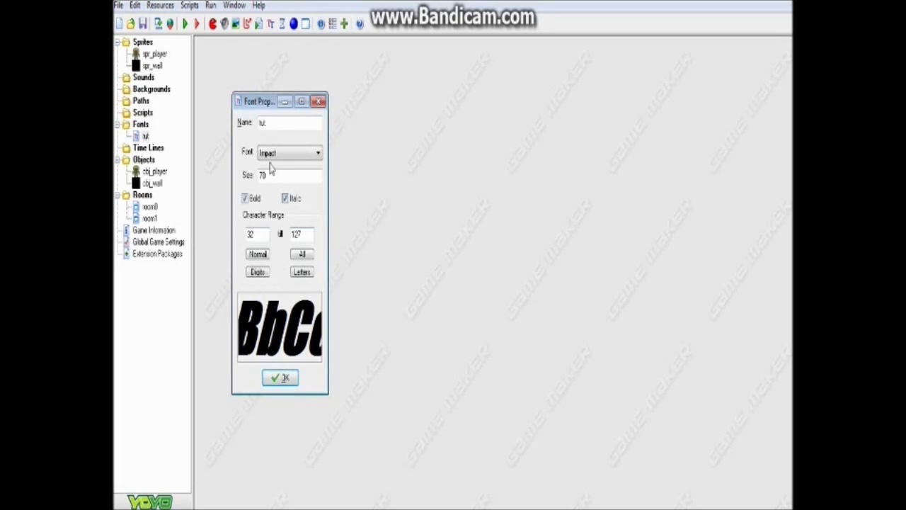
{"action": "left_click", "coordinate": [283, 378]}
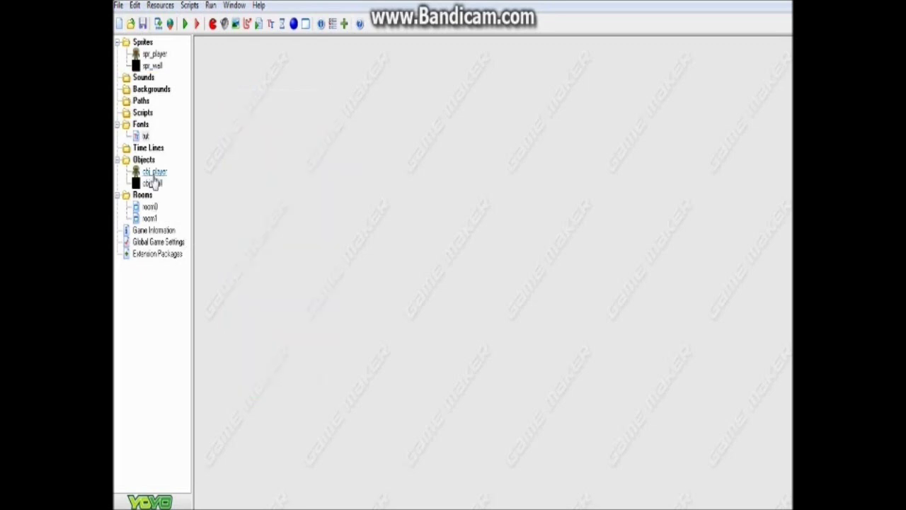
- Add a Draw event to obj_player and accept the object's properties
{"action": "double_click", "coordinate": [153, 172]}
{"action": "left_click", "coordinate": [392, 347]}
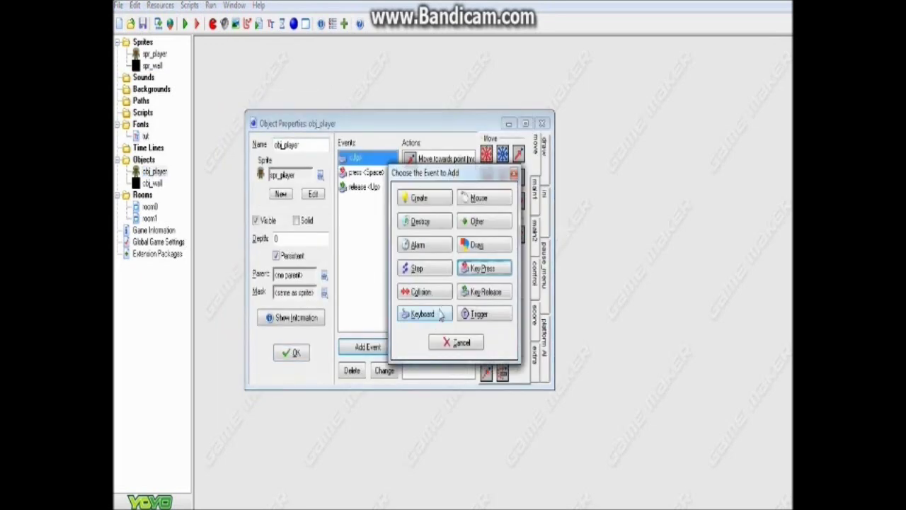
{"action": "left_click", "coordinate": [481, 245]}
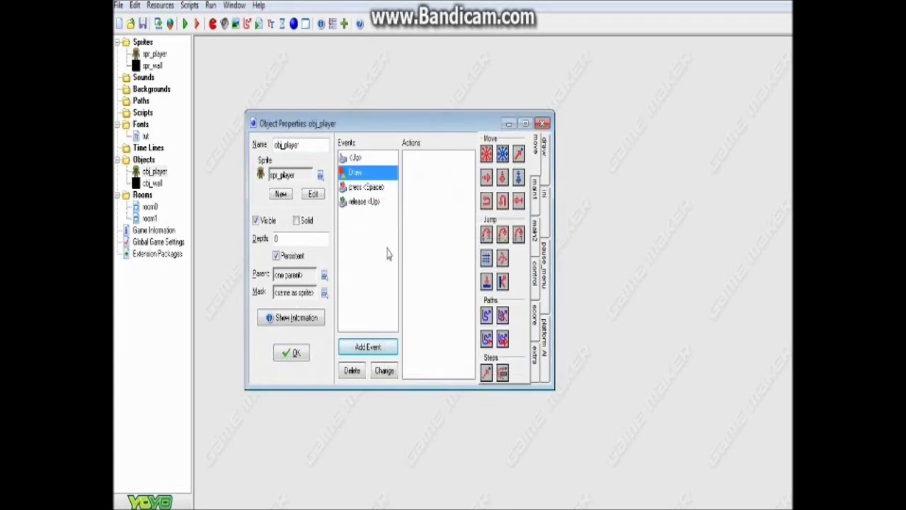
{"action": "right_click", "coordinate": [354, 174]}
{"action": "left_click", "coordinate": [292, 353]}
{"action": "left_click", "coordinate": [291, 352]}
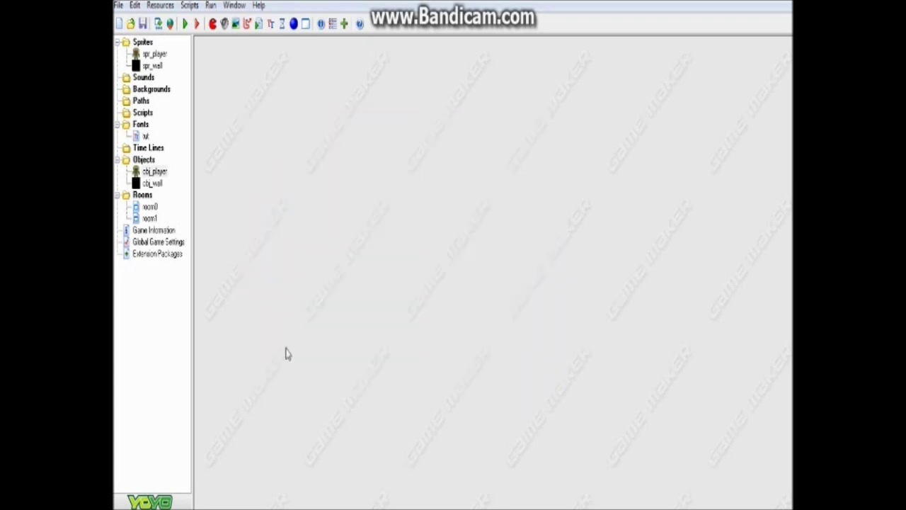
- Create an object named con_text without a sprite and add a Draw event to it
{"action": "left_click", "coordinate": [282, 23]}
{"action": "left_click", "coordinate": [552, 141]}
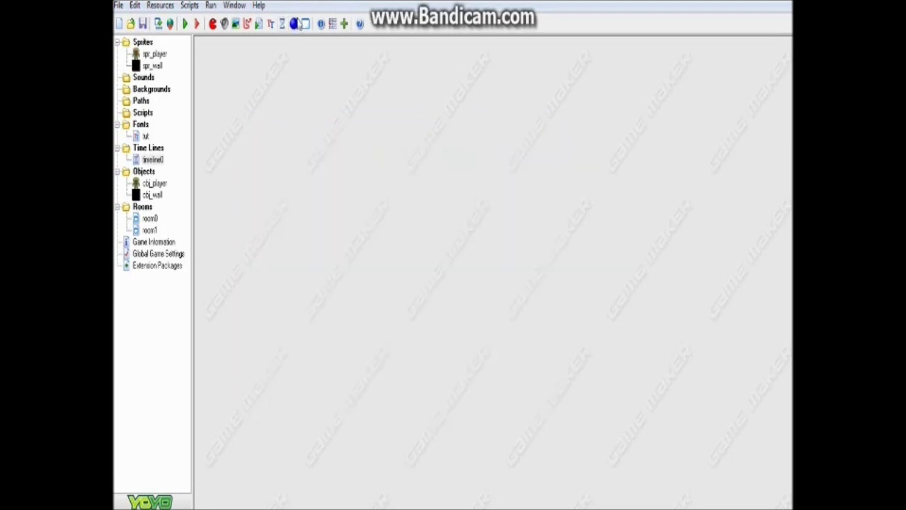
{"action": "left_click", "coordinate": [293, 23]}
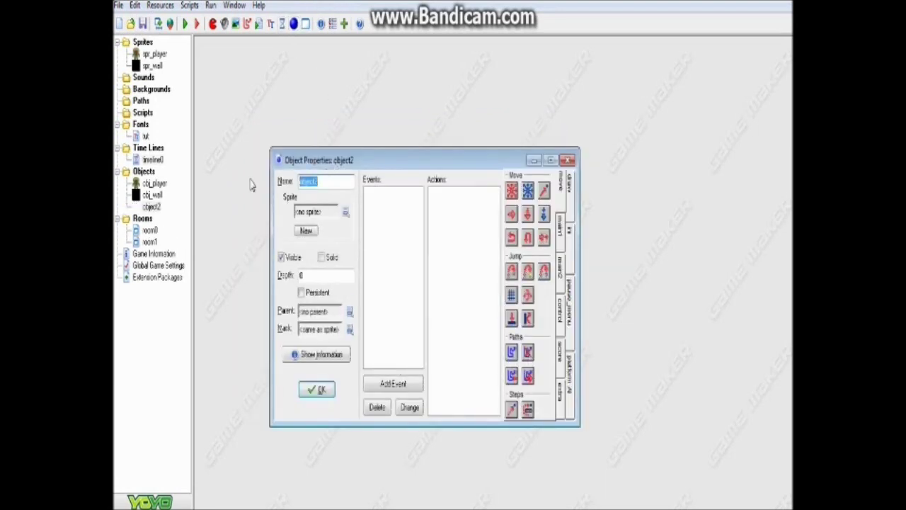
{"action": "type", "text": "con_text"}
{"action": "left_click", "coordinate": [393, 383]}
{"action": "left_click", "coordinate": [480, 243]}
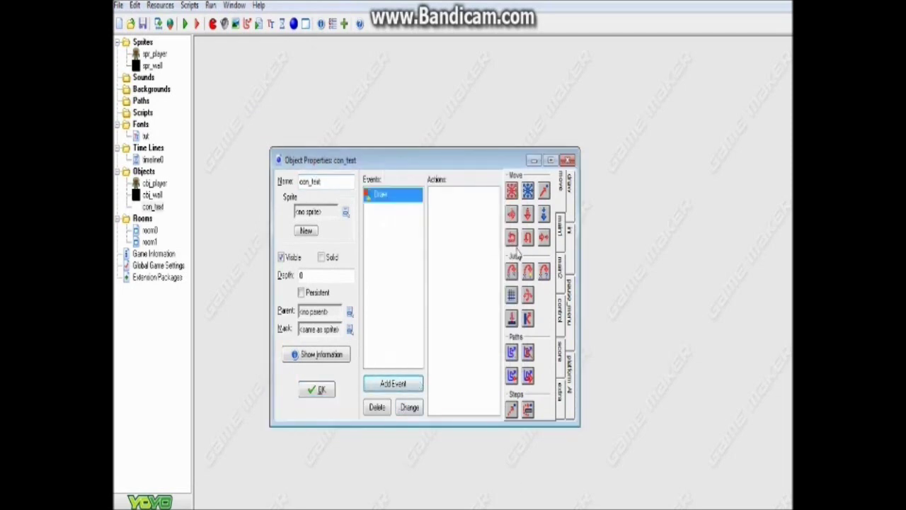
- Add an Execute Code action to con_text's Draw event containing draw_text(120,50,"Hello World"), and accept the code
{"action": "left_click", "coordinate": [560, 309]}
{"action": "left_click_drag", "start_coordinate": [511, 328], "coordinate": [460, 212]}
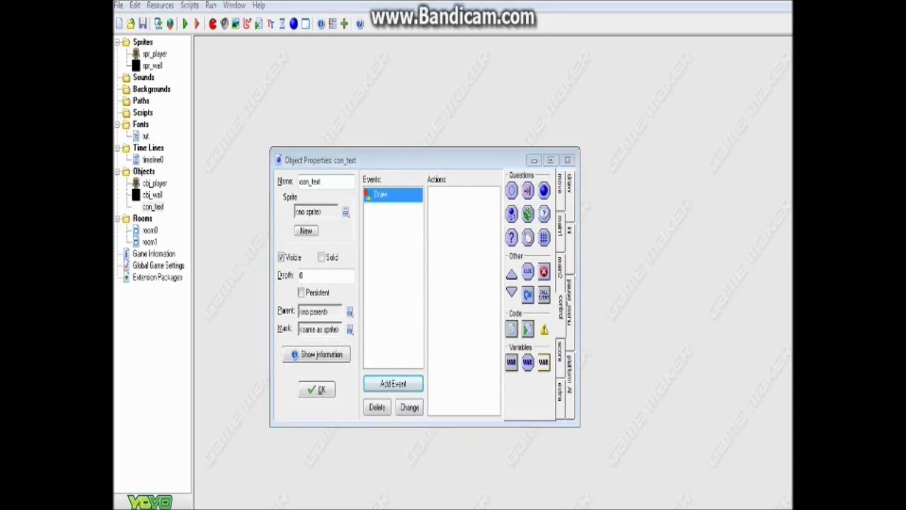
{"action": "type", "text": "draw"}
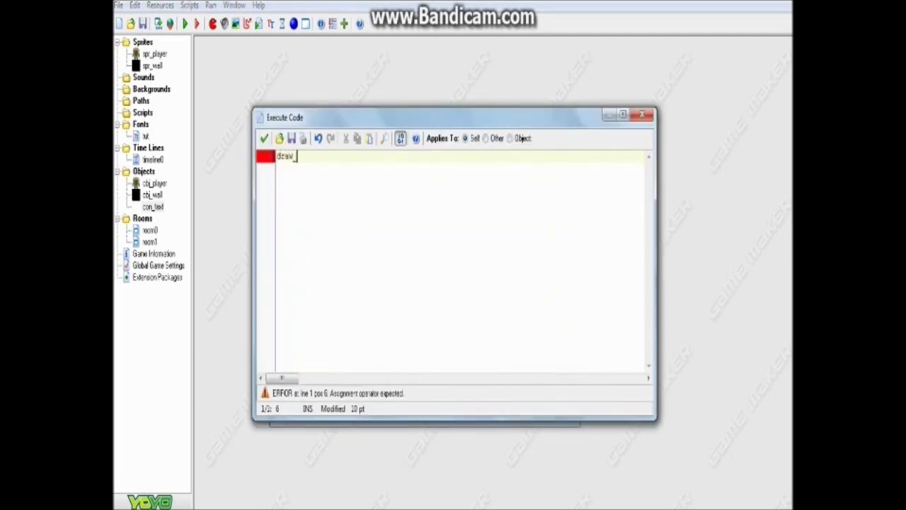
{"action": "type", "text": "_text"}
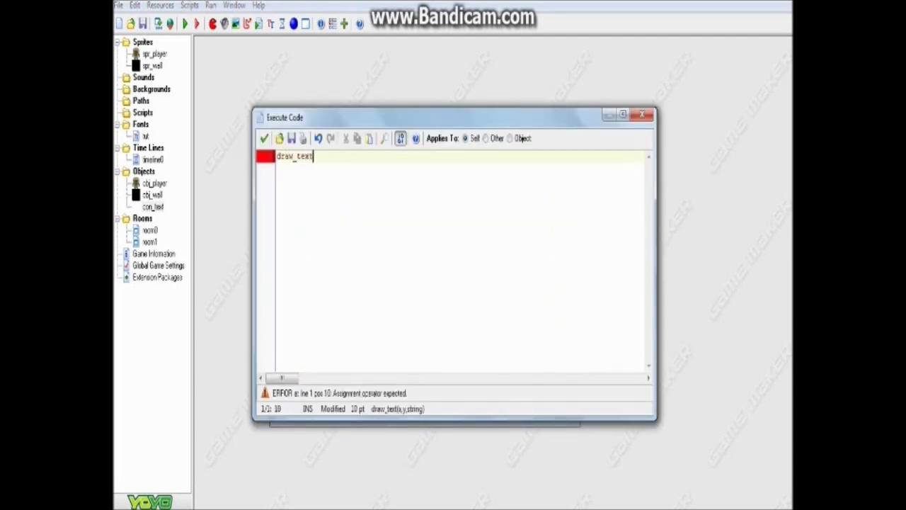
{"action": "type", "text": "("}
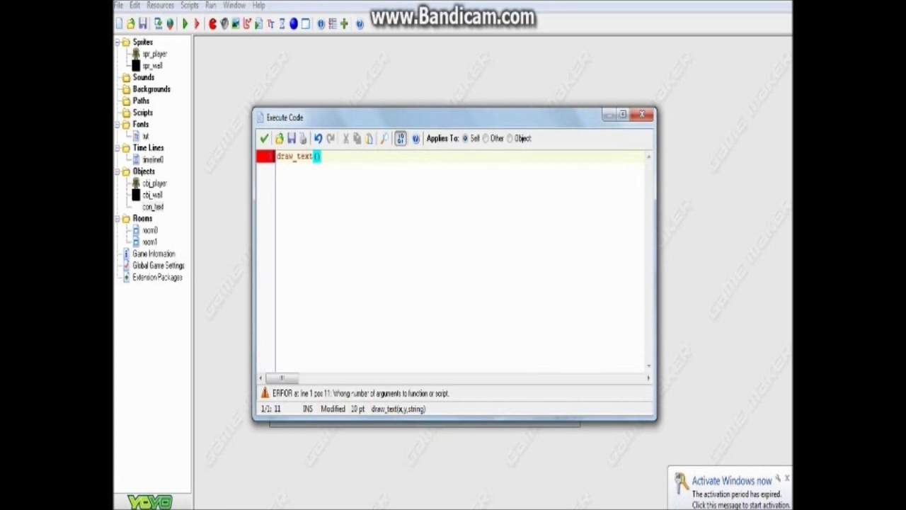
{"action": "type", "text": "120"}
{"action": "type", "text": ",50"}
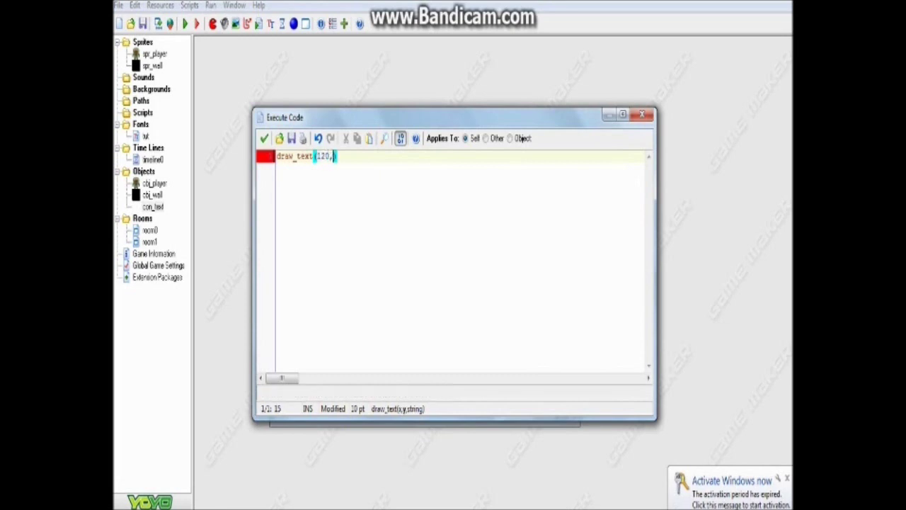
{"action": "type", "text": ","}
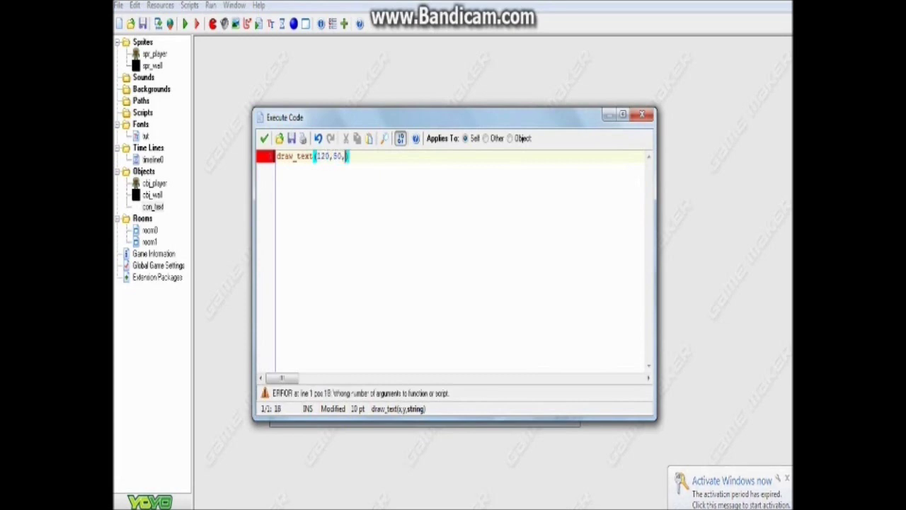
{"action": "type", "text": "\""}
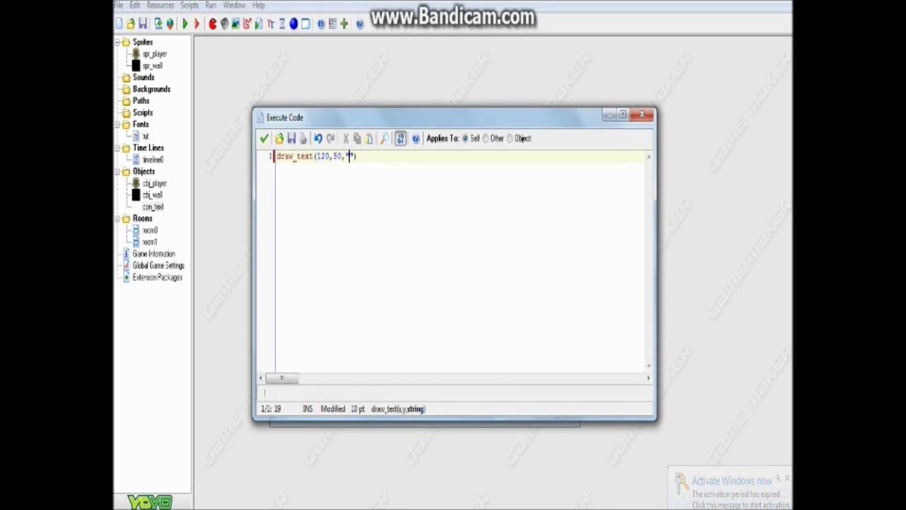
{"action": "type", "text": "H"}
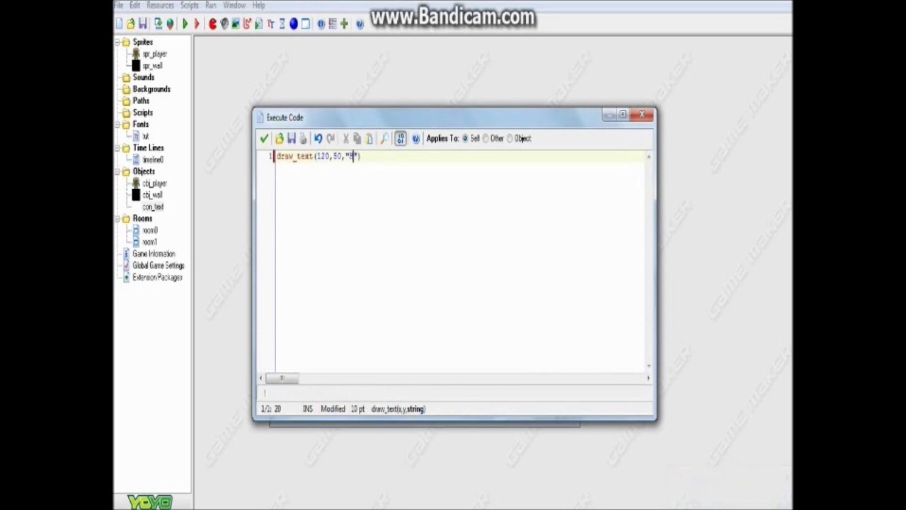
{"action": "type", "text": "ello World"}
{"action": "left_click", "coordinate": [264, 138]}
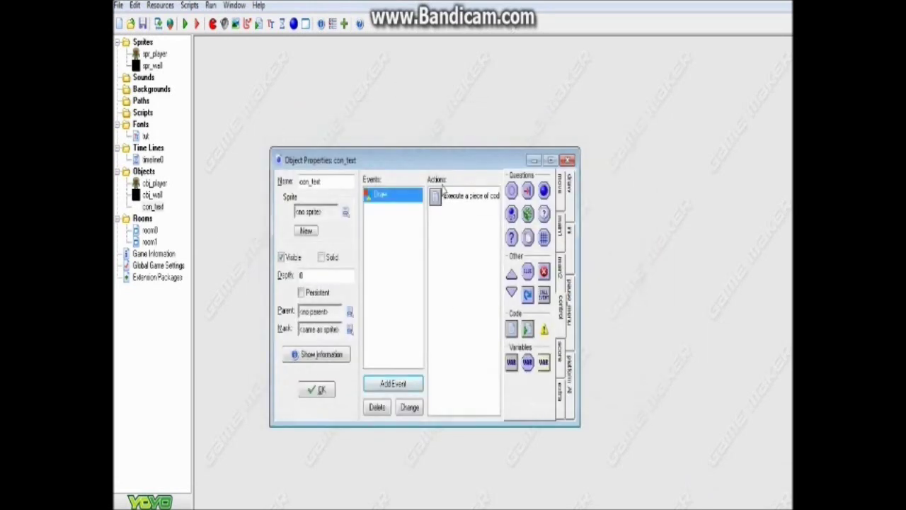
- Look over the available drawing actions, reopen the Draw event's code, and insert an empty line above draw_text
{"action": "left_click", "coordinate": [470, 203]}
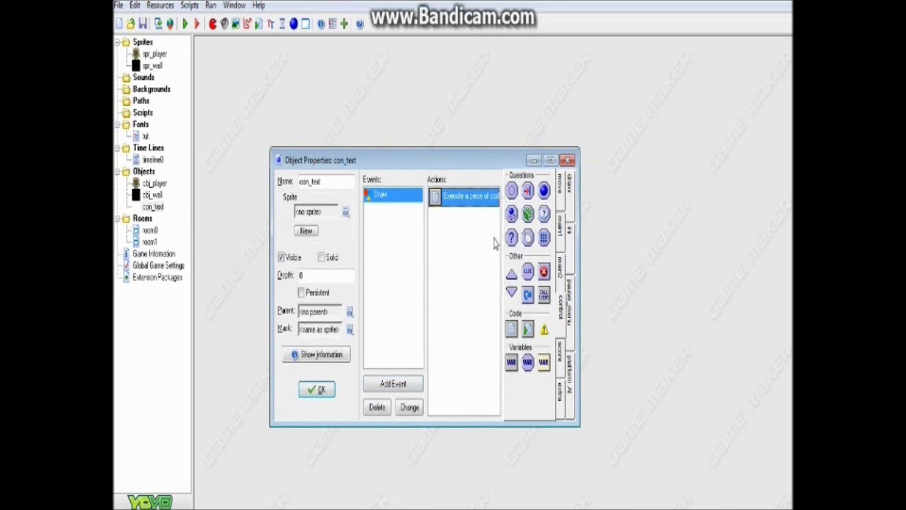
{"action": "left_click", "coordinate": [575, 185]}
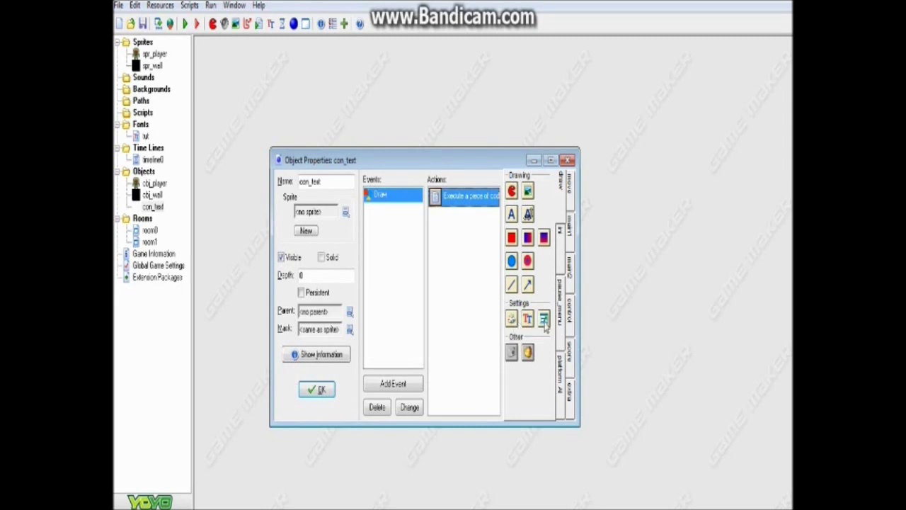
{"action": "double_click", "coordinate": [466, 199]}
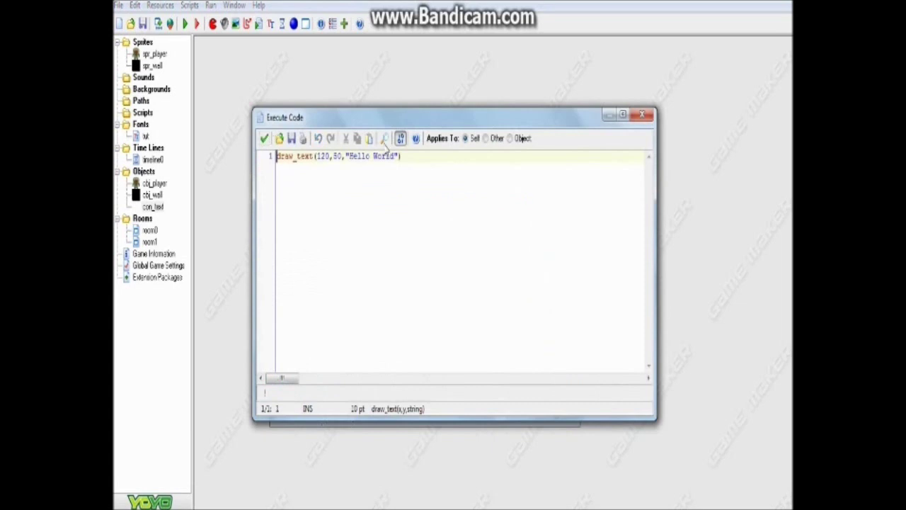
{"action": "key", "text": "Return"}
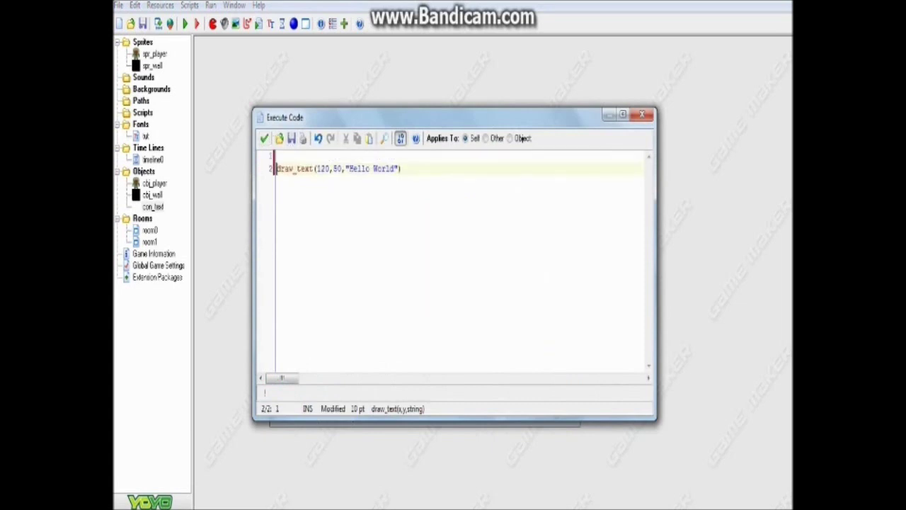
{"action": "type", "text": "set_"}
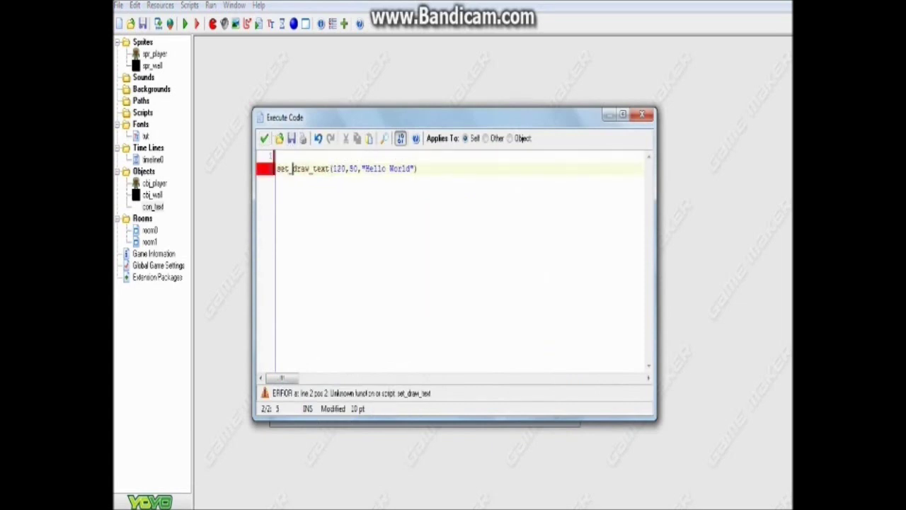
{"action": "key", "text": "BackSpace"}
{"action": "key", "text": "BackSpace"}
{"action": "key", "text": "BackSpace"}
{"action": "key", "text": "BackSpace"}
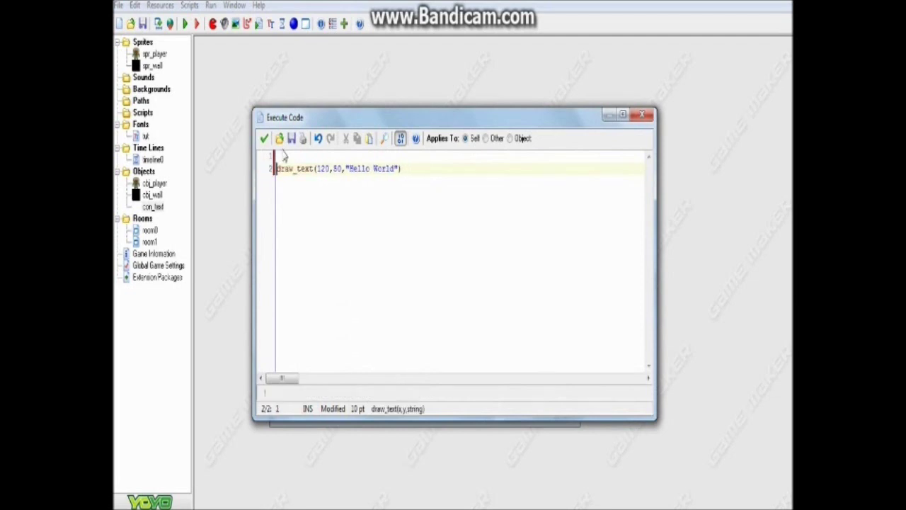
- Add the line draw_set_font(tut); above draw_text in con_text's Draw event code
{"action": "left_click", "coordinate": [279, 156]}
{"action": "type", "text": "set"}
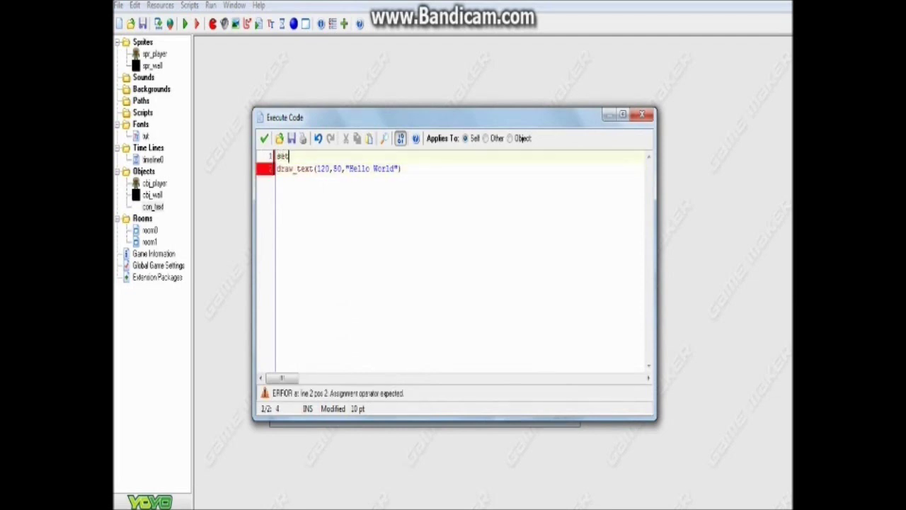
{"action": "type", "text": "_"}
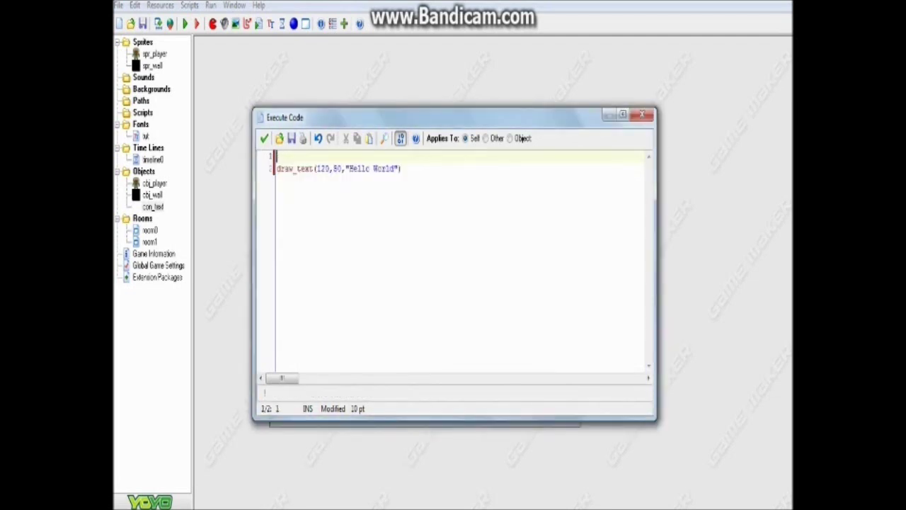
{"action": "type", "text": "draw_set"}
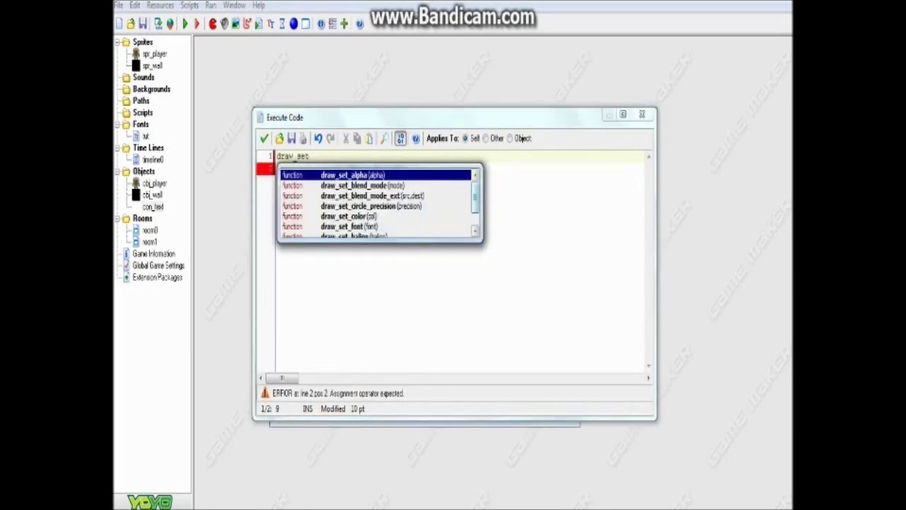
{"action": "double_click", "coordinate": [354, 227]}
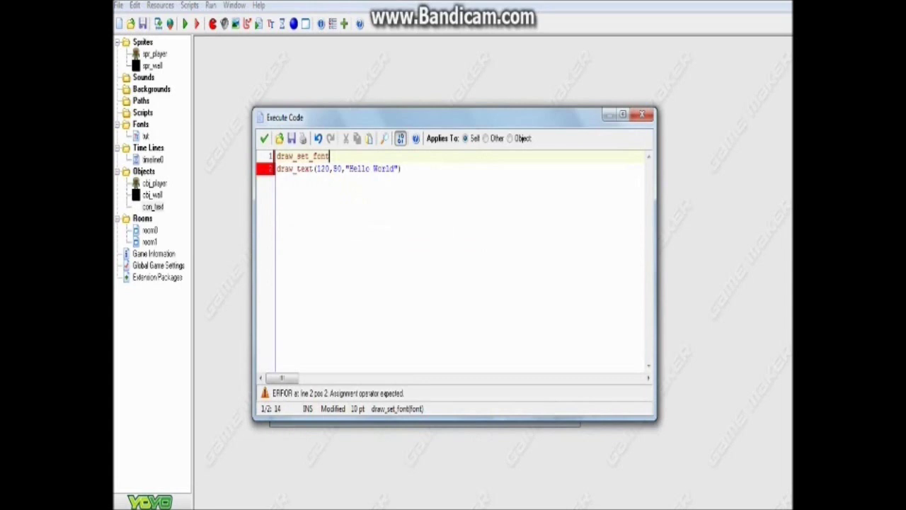
{"action": "type", "text": "("}
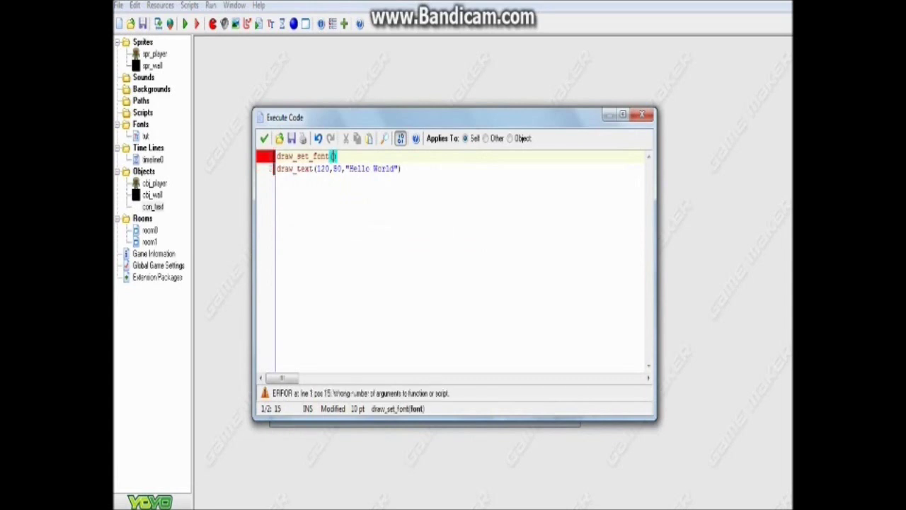
{"action": "type", "text": "t"}
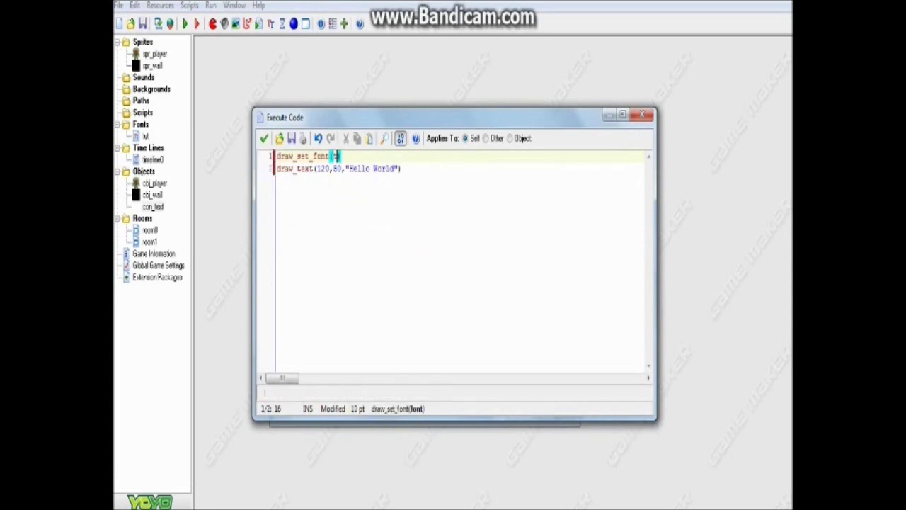
{"action": "type", "text": "ut);1"}
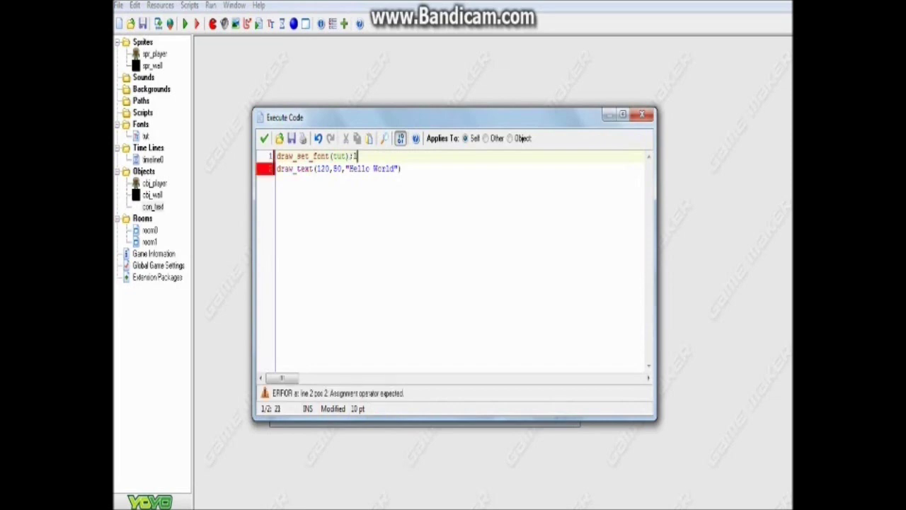
{"action": "key", "text": "BackSpace"}
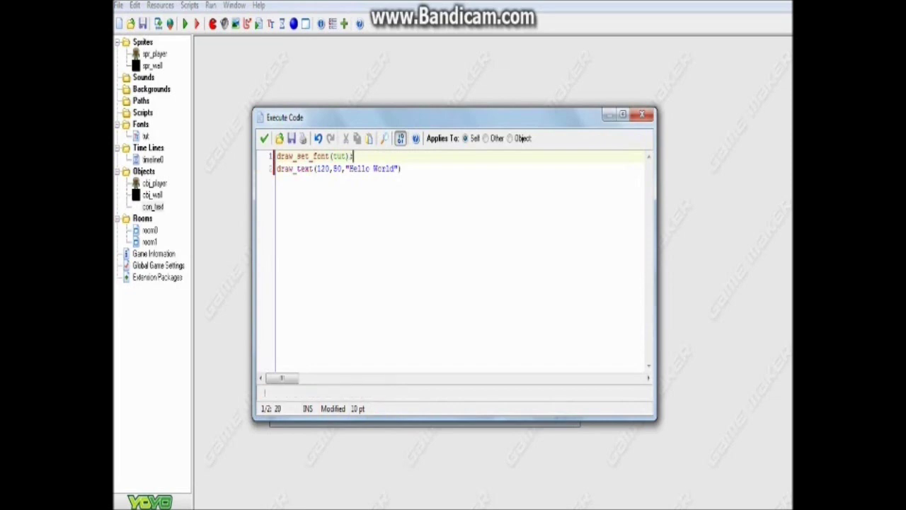
- Comment out the draw_set_font(tut); line with //, and accept the code and con_text's properties
{"action": "left_click", "coordinate": [277, 156]}
{"action": "left_click", "coordinate": [263, 138]}
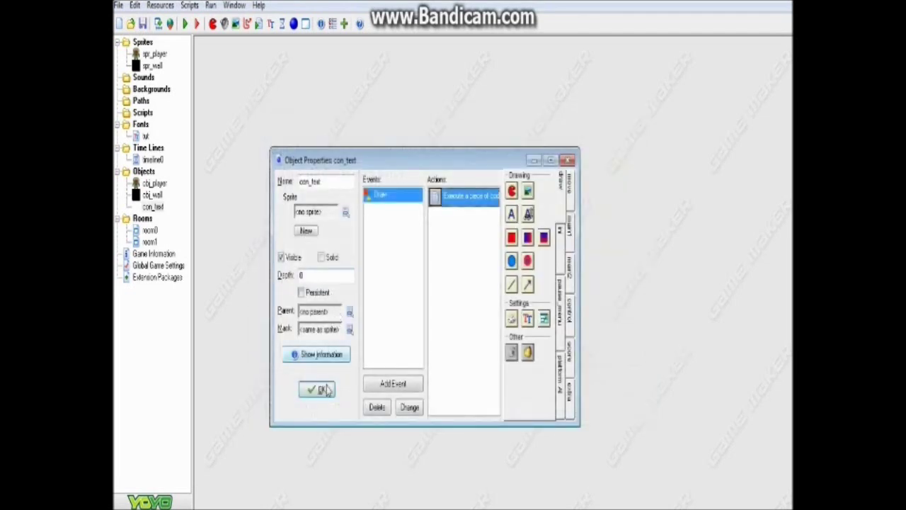
{"action": "left_click", "coordinate": [322, 390]}
- Check the contents of room0, test-run the game with the default text font, close it, and return to the project
{"action": "left_click", "coordinate": [185, 24]}
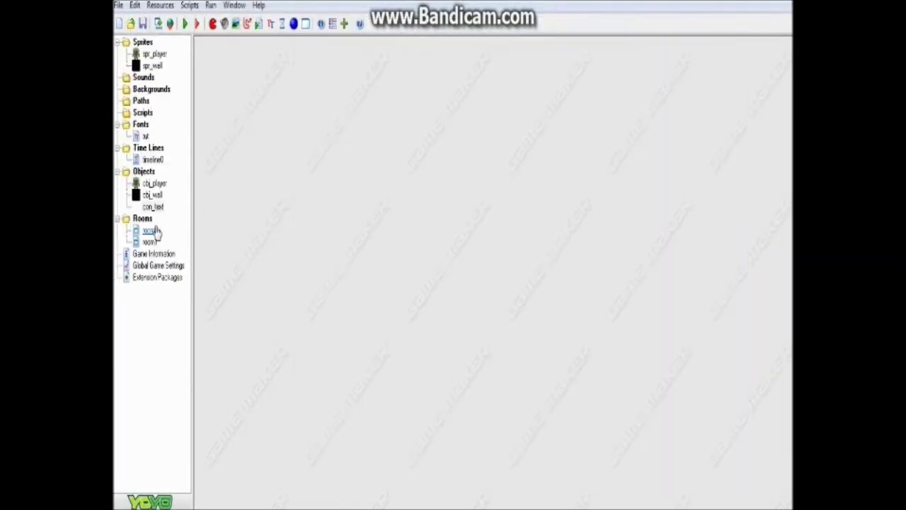
{"action": "double_click", "coordinate": [155, 231]}
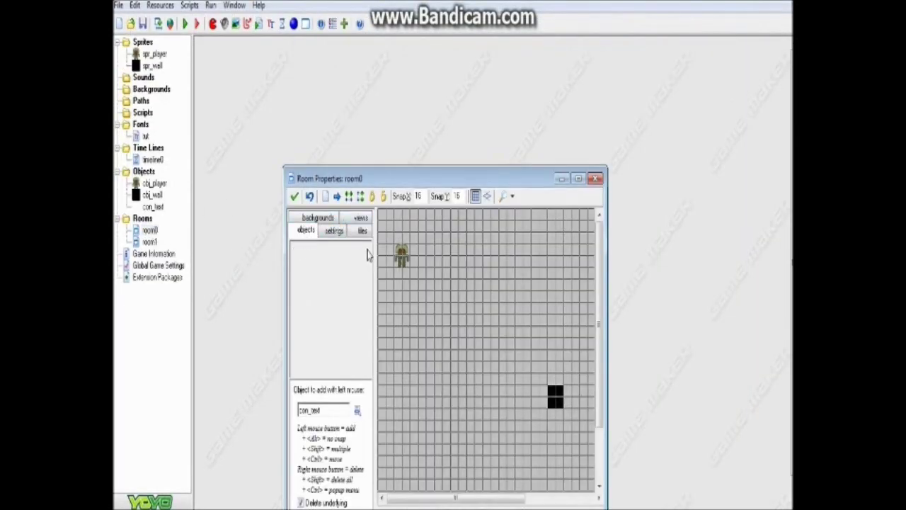
{"action": "left_click", "coordinate": [293, 197]}
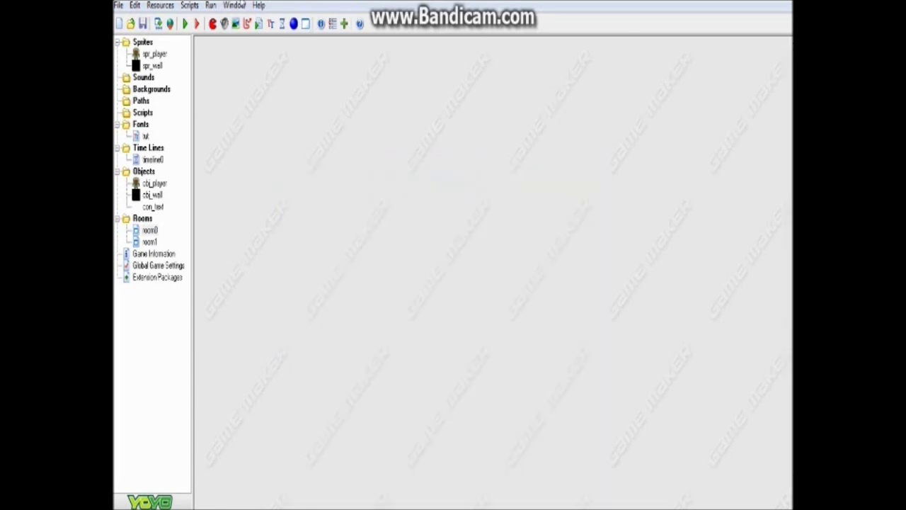
{"action": "left_click", "coordinate": [187, 23]}
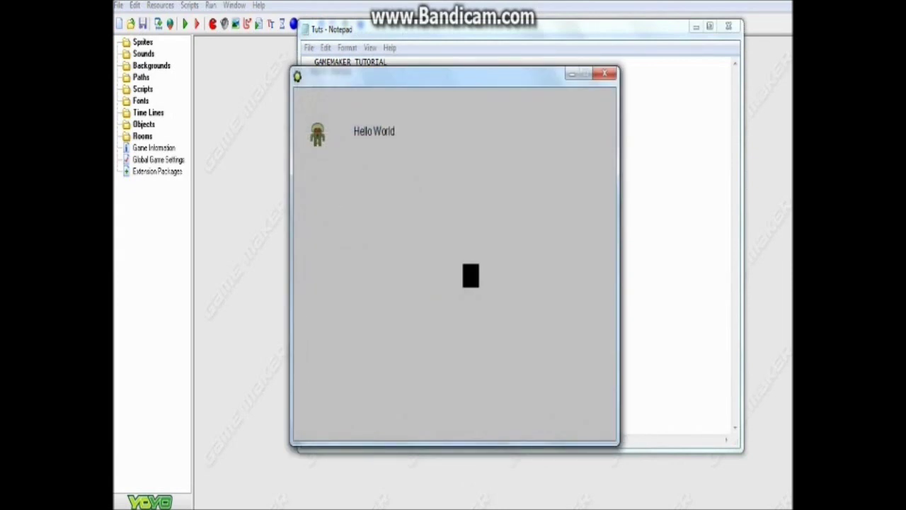
{"action": "left_click", "coordinate": [604, 73]}
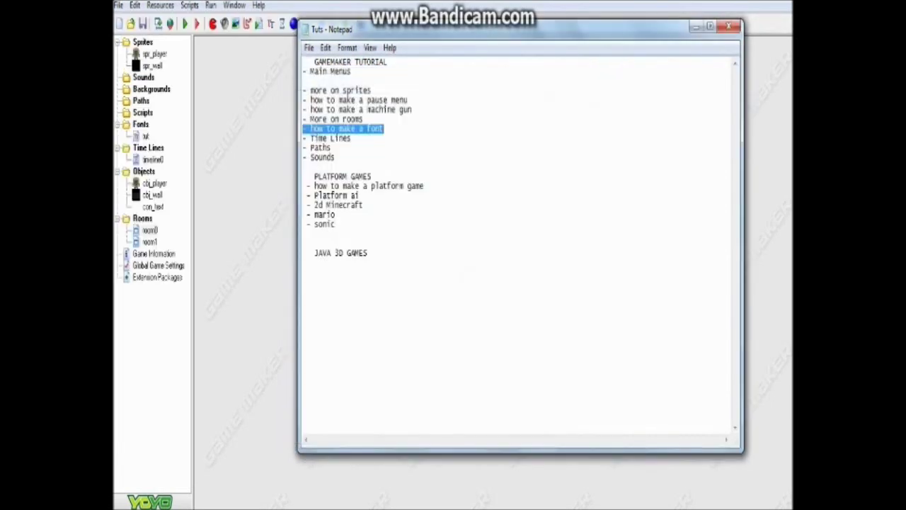
{"action": "left_click", "coordinate": [256, 253]}
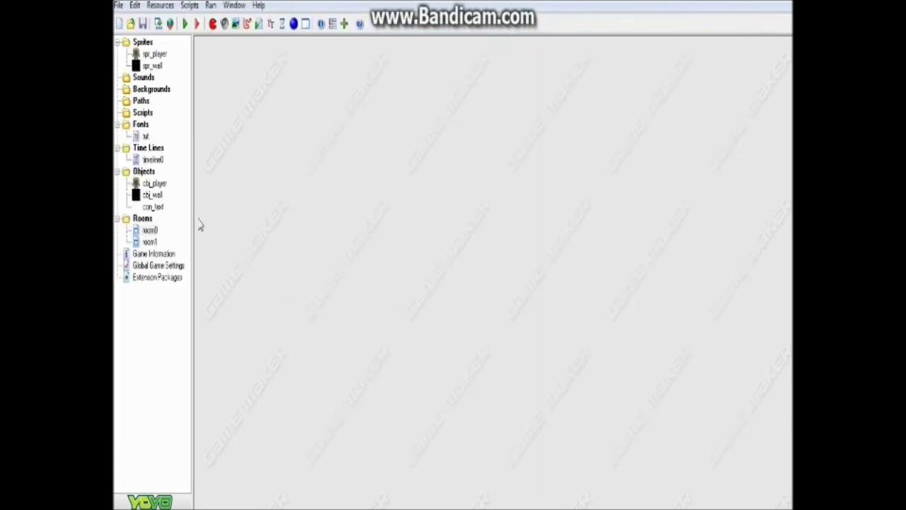
- Reopen con_text's Draw event code, uncomment the draw_set_font(tut); line, and accept the code and the object
{"action": "double_click", "coordinate": [153, 206]}
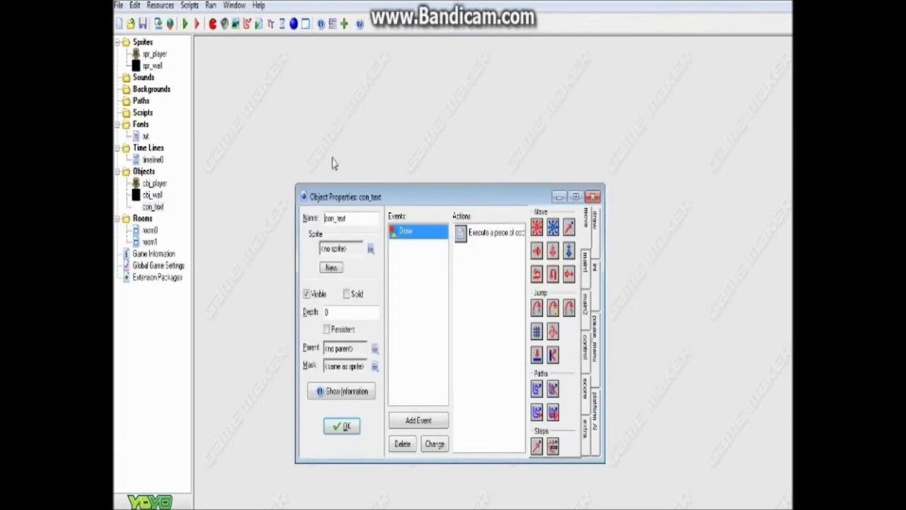
{"action": "left_click", "coordinate": [481, 235]}
{"action": "double_click", "coordinate": [482, 235]}
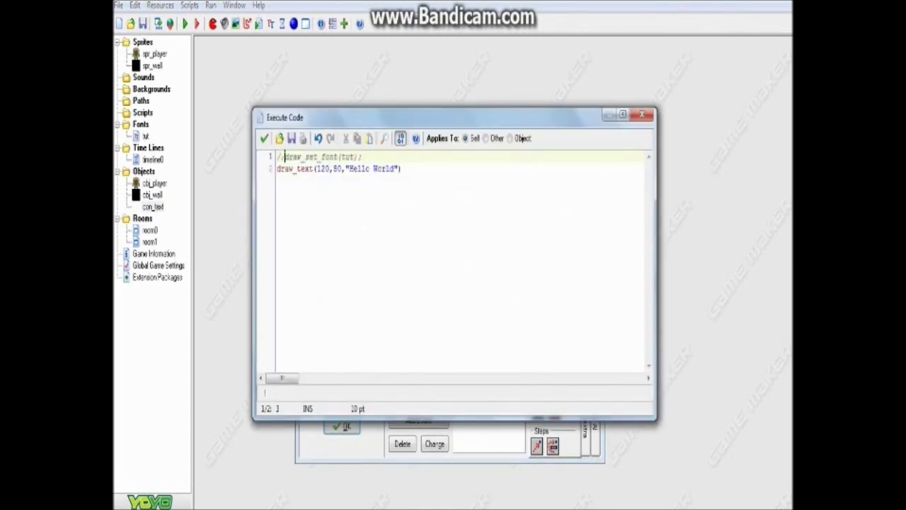
{"action": "double_click", "coordinate": [305, 157]}
{"action": "left_click", "coordinate": [289, 157]}
{"action": "key", "text": "BackSpace"}
{"action": "key", "text": "BackSpace"}
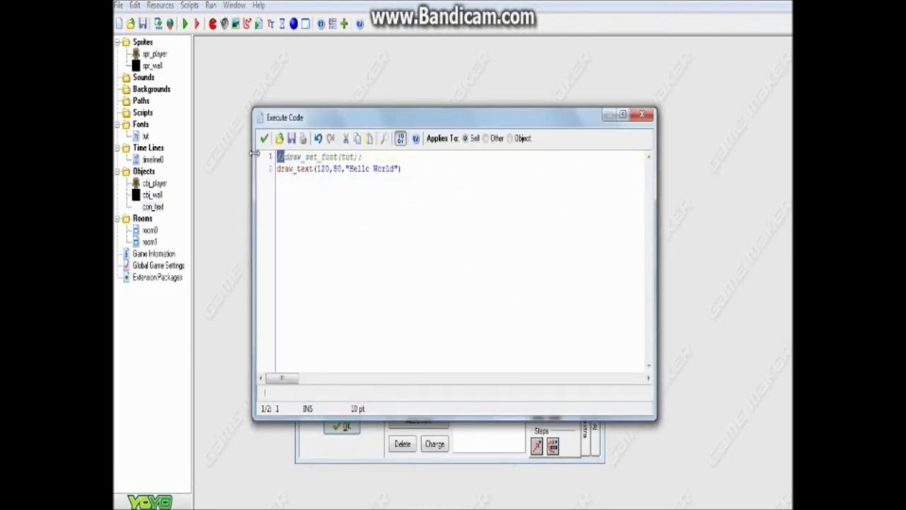
{"action": "left_click", "coordinate": [264, 138]}
{"action": "left_click", "coordinate": [341, 427]}
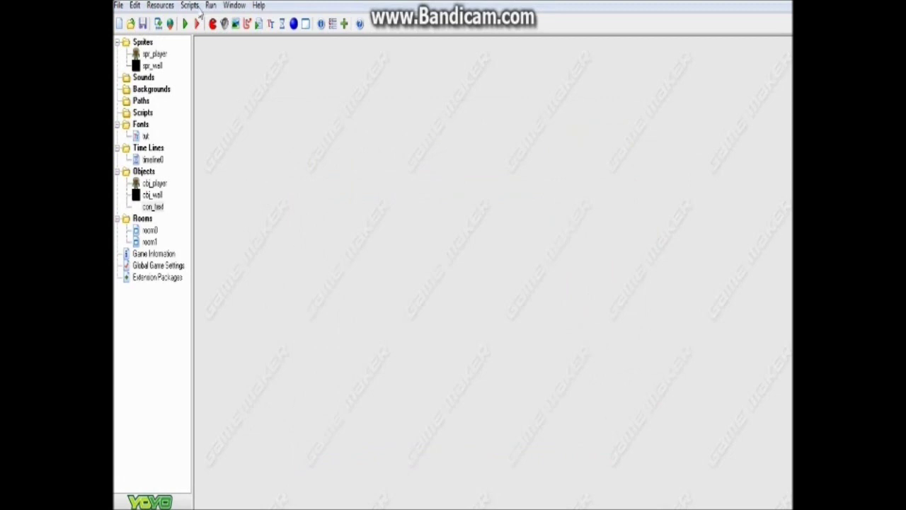
- Run the game to examine the "Hello World" text in the custom font, and return to the project
{"action": "left_click", "coordinate": [185, 25]}
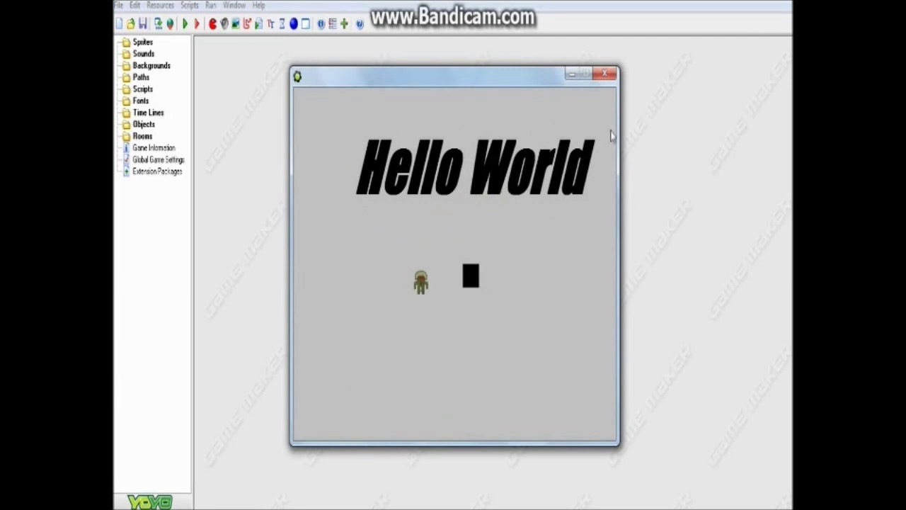
{"action": "left_click", "coordinate": [611, 72]}
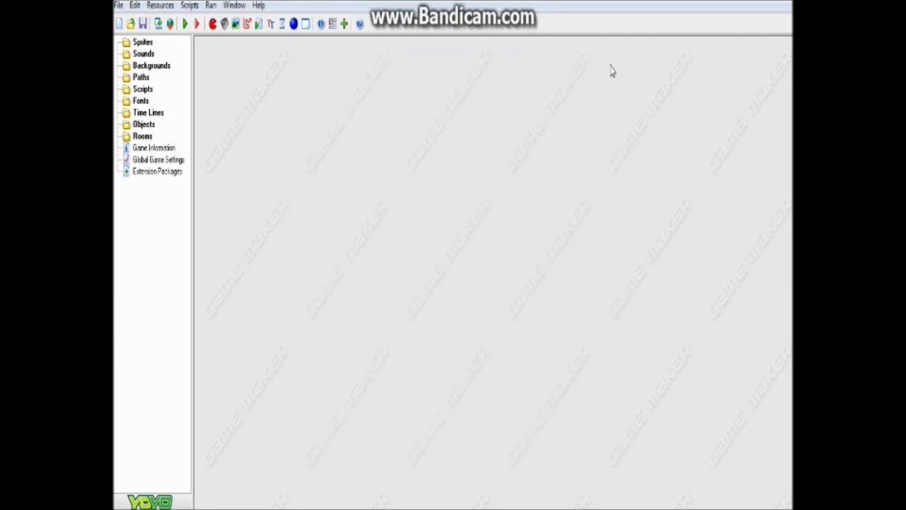
{"action": "key", "text": "F5"}
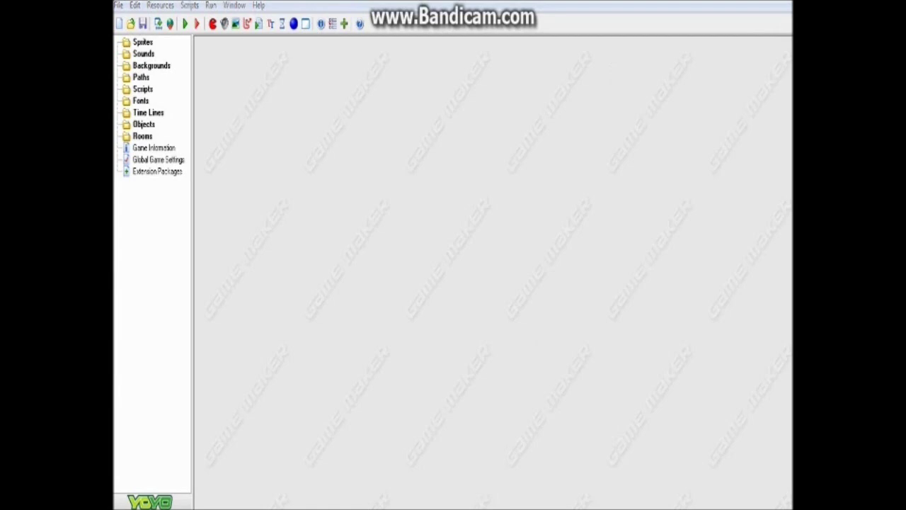
{"action": "left_click", "coordinate": [598, 73]}
{"action": "mouse_move", "coordinate": [437, 509]}
{"action": "left_click", "coordinate": [491, 467]}
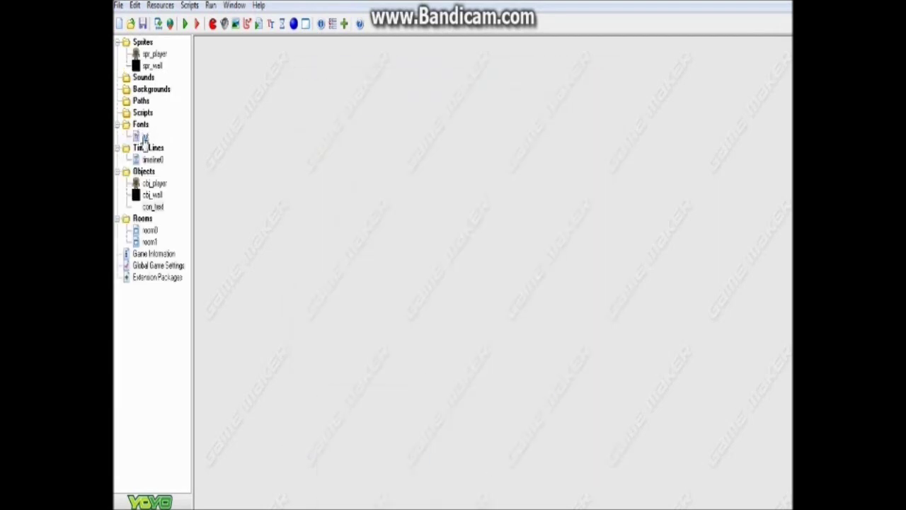
- Reopen con_text's Draw event code and insert an empty line above draw_set_font(tut);
{"action": "left_click", "coordinate": [145, 138]}
{"action": "double_click", "coordinate": [152, 206]}
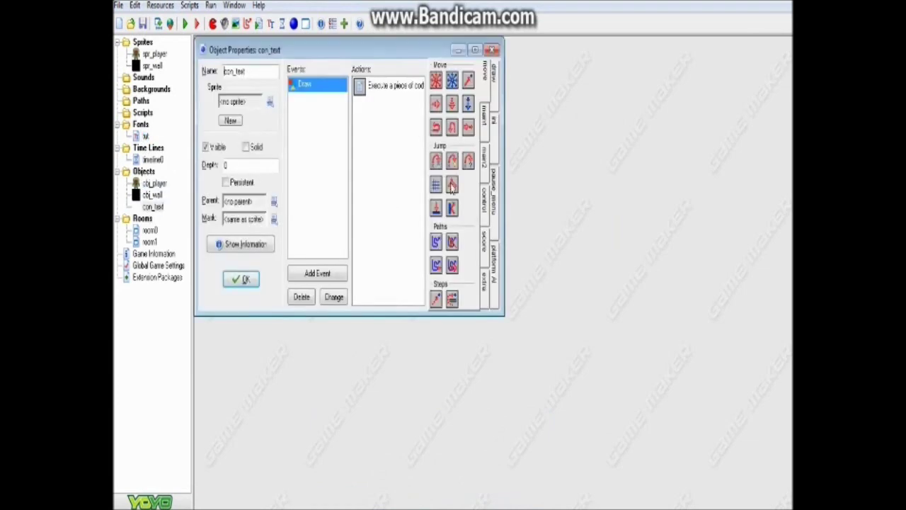
{"action": "left_click", "coordinate": [387, 92]}
{"action": "double_click", "coordinate": [387, 92]}
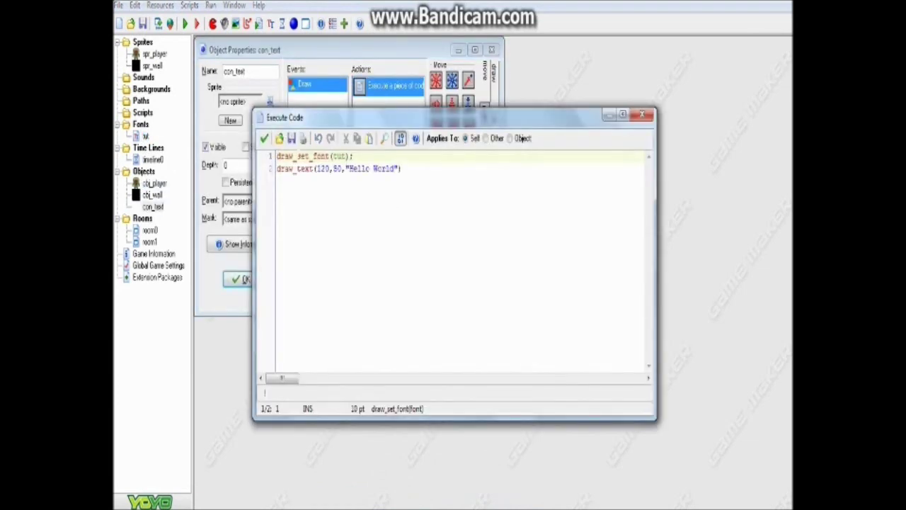
{"action": "key", "text": "Return"}
{"action": "key", "text": "Up"}
- Write draw_set_color(c_blue); on the empty first line of the Draw event code and accept the code
{"action": "type", "text": "d"}
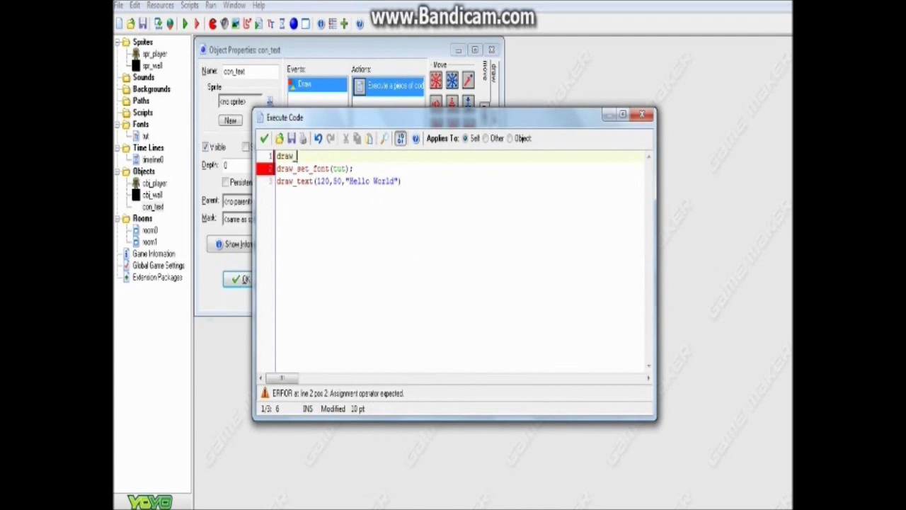
{"action": "type", "text": "raw_set_"}
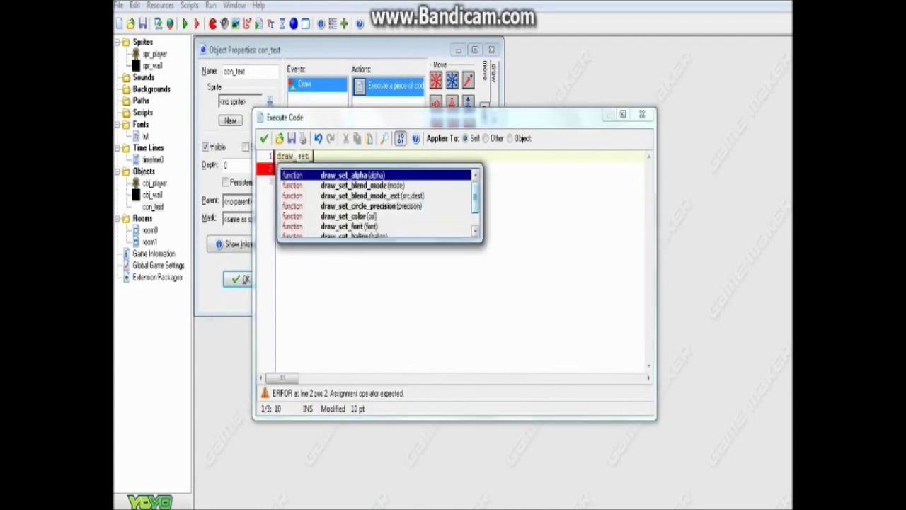
{"action": "type", "text": "color("}
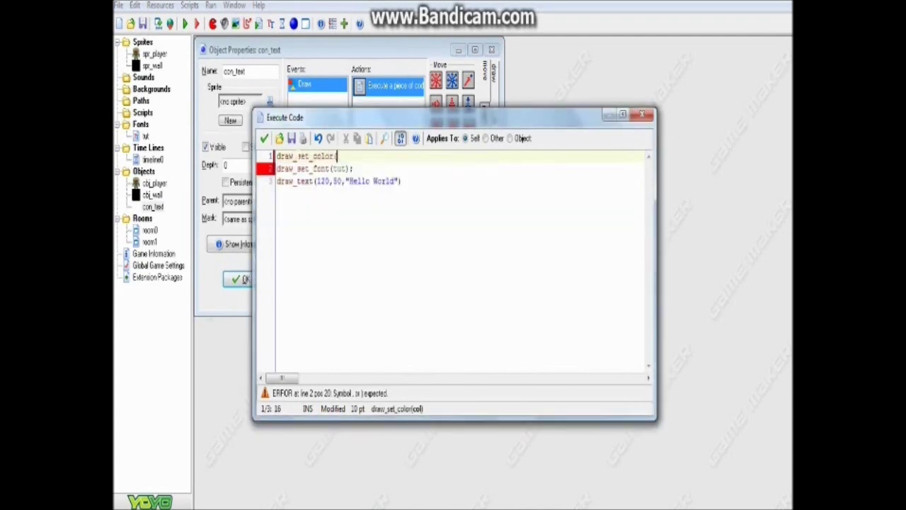
{"action": "type", "text": "c"}
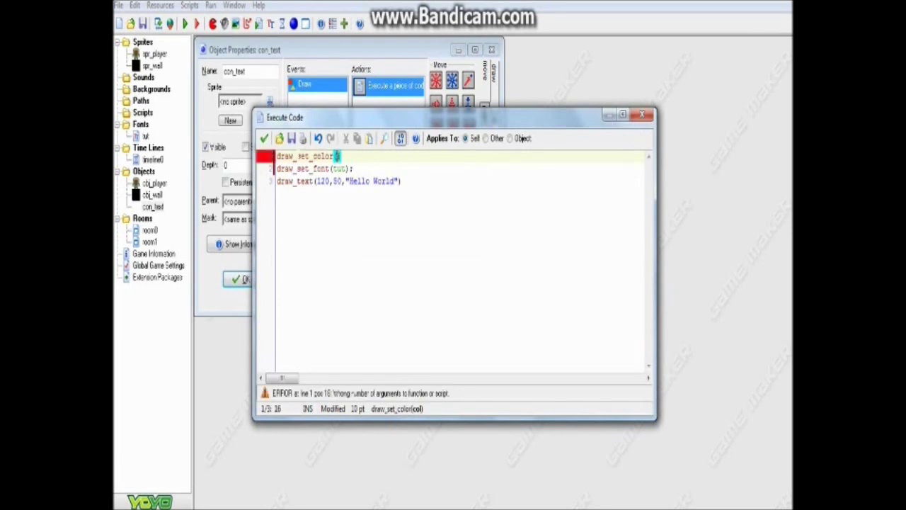
{"action": "type", "text": "lue"}
{"action": "key", "text": "BackSpace"}
{"action": "key", "text": "BackSpace"}
{"action": "key", "text": "BackSpace"}
{"action": "key", "text": "BackSpace"}
{"action": "type", "text": ")"}
{"action": "key", "text": "Left"}
{"action": "type", "text": "-"}
{"action": "key", "text": "BackSpace"}
{"action": "type", "text": "c_b"}
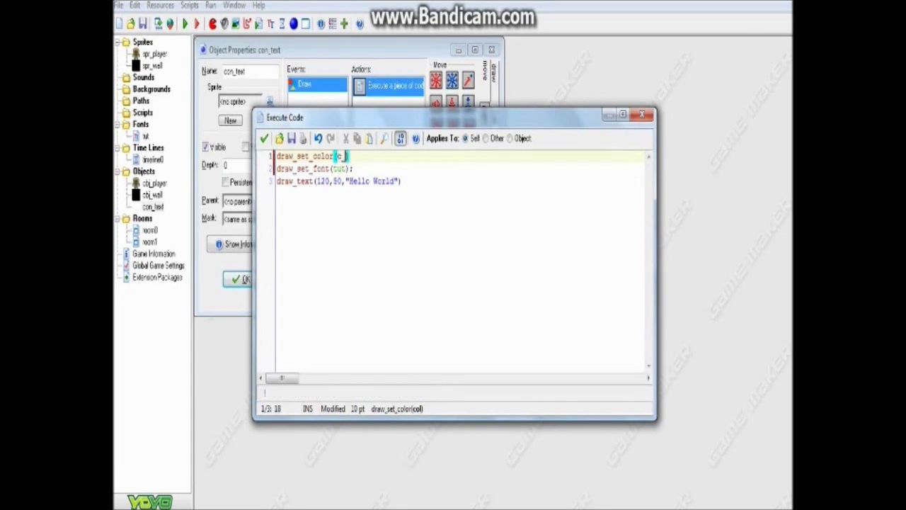
{"action": "type", "text": "lue);"}
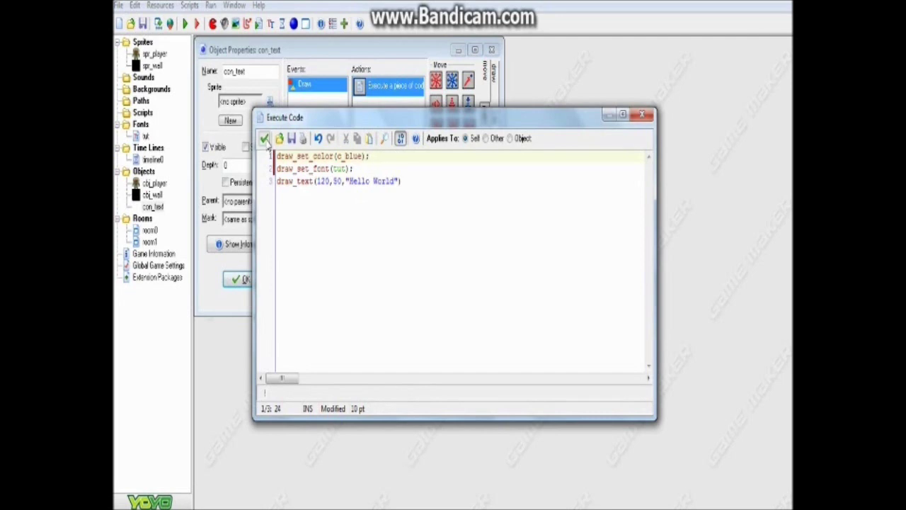
{"action": "left_click", "coordinate": [264, 138]}
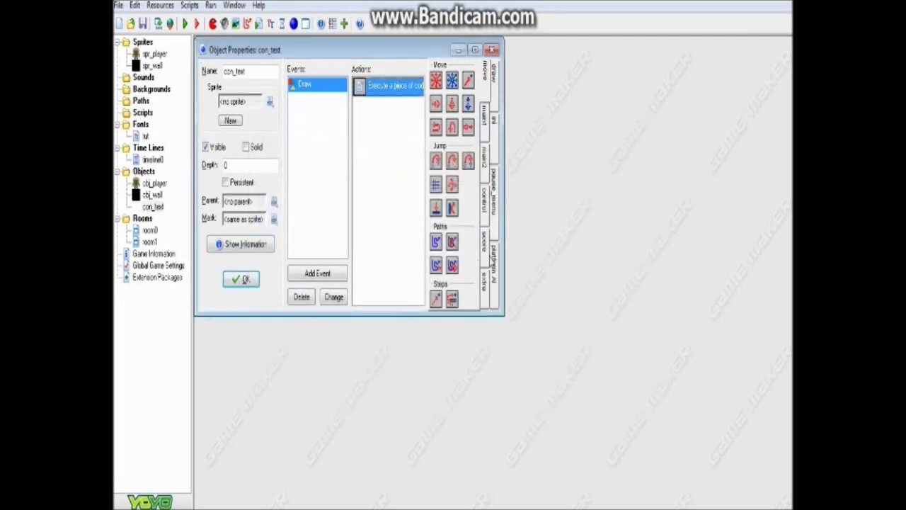
- Look over the drawing actions, accept con_text's properties, and run the game to test the text color
{"action": "left_click", "coordinate": [498, 90]}
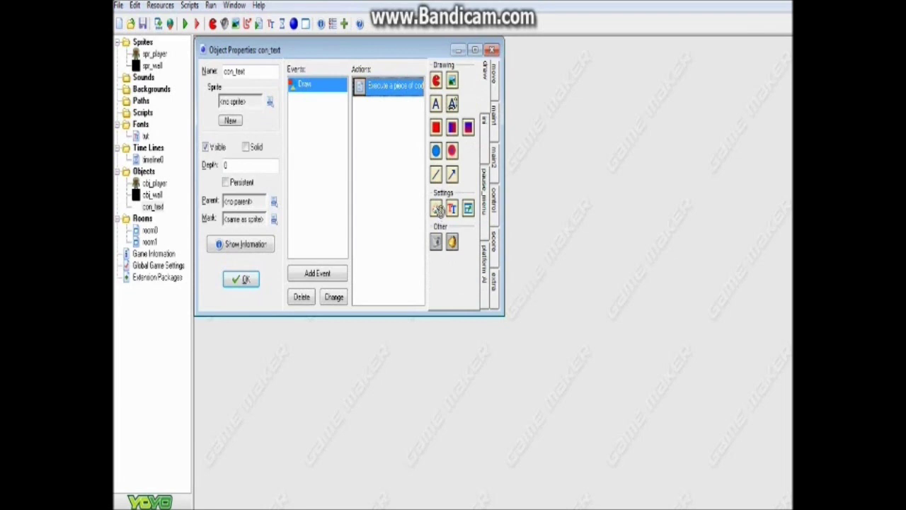
{"action": "left_click", "coordinate": [240, 278]}
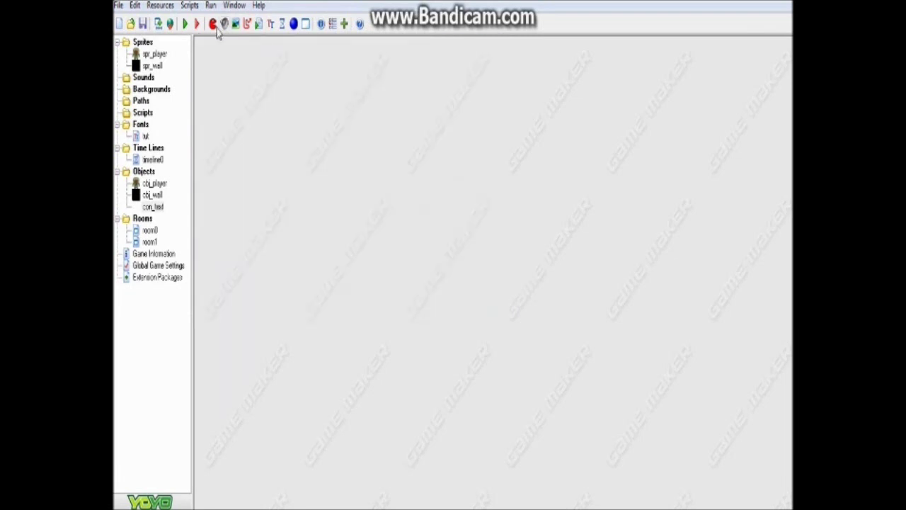
{"action": "left_click", "coordinate": [185, 23]}
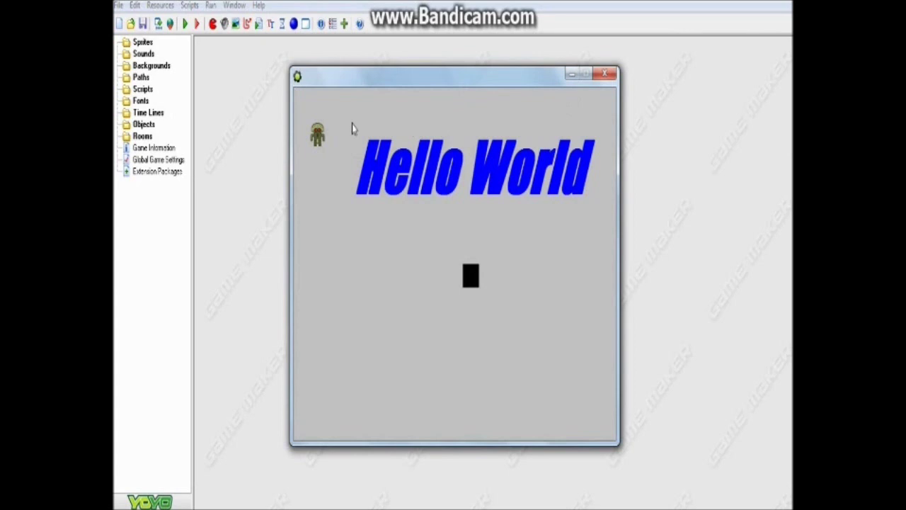
- Move the player to the right and down in the running game to examine the blue text, and quit the game
{"action": "key", "text": "Right"}
{"action": "key", "text": "Down"}
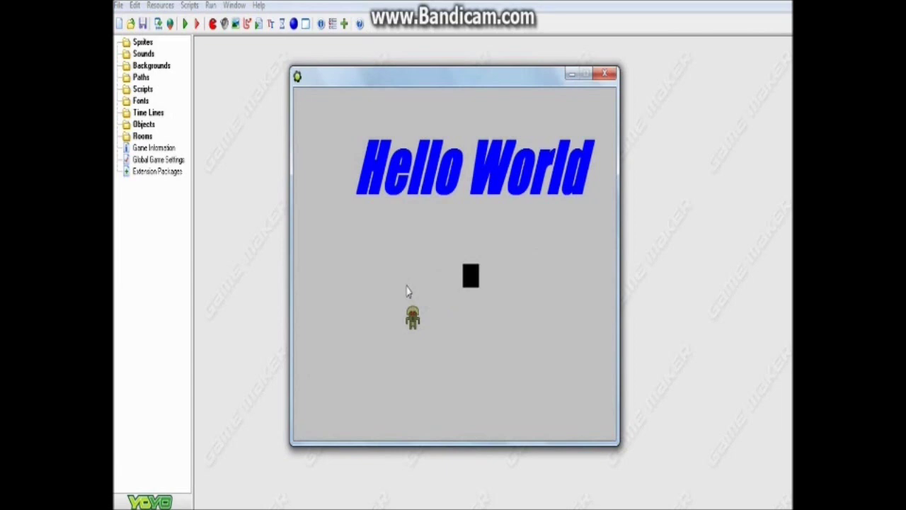
{"action": "key", "text": "Escape"}
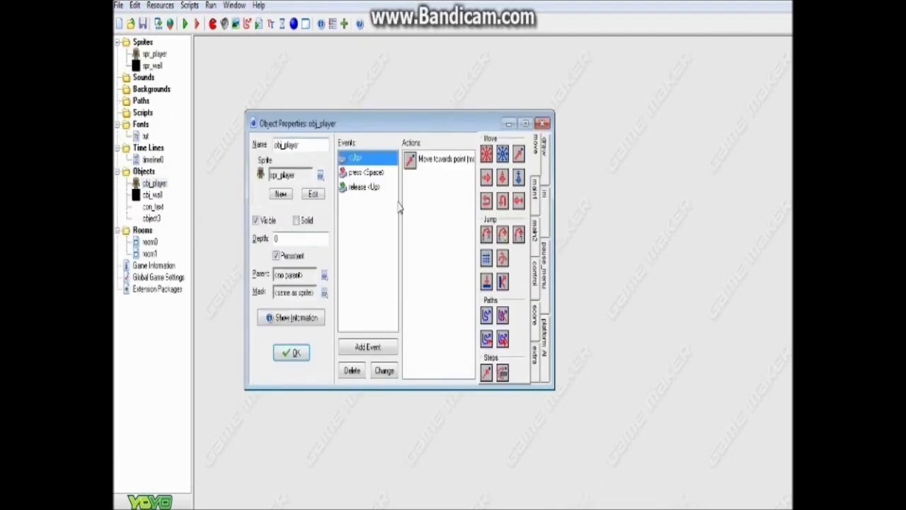
- Change obj_player's existing press <Space> event into a collision event with obj_wall
{"action": "left_click", "coordinate": [367, 347]}
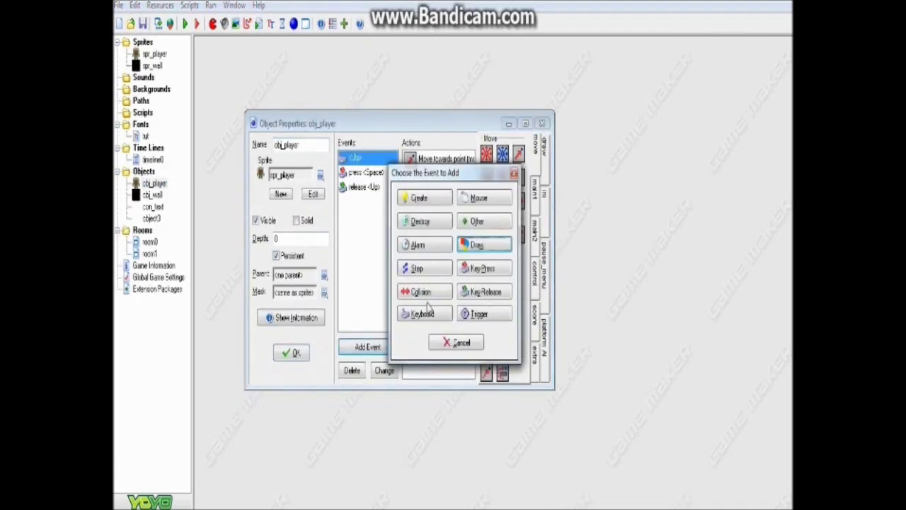
{"action": "left_click", "coordinate": [484, 268]}
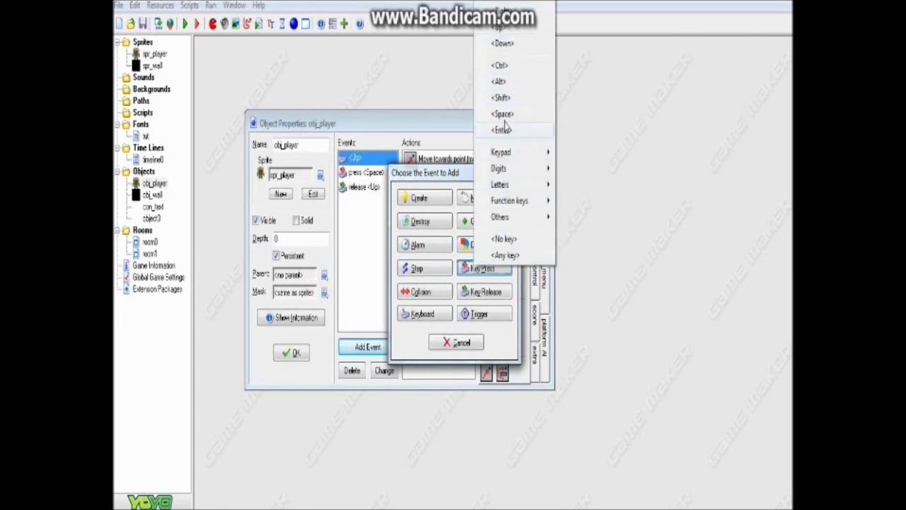
{"action": "left_click", "coordinate": [505, 126]}
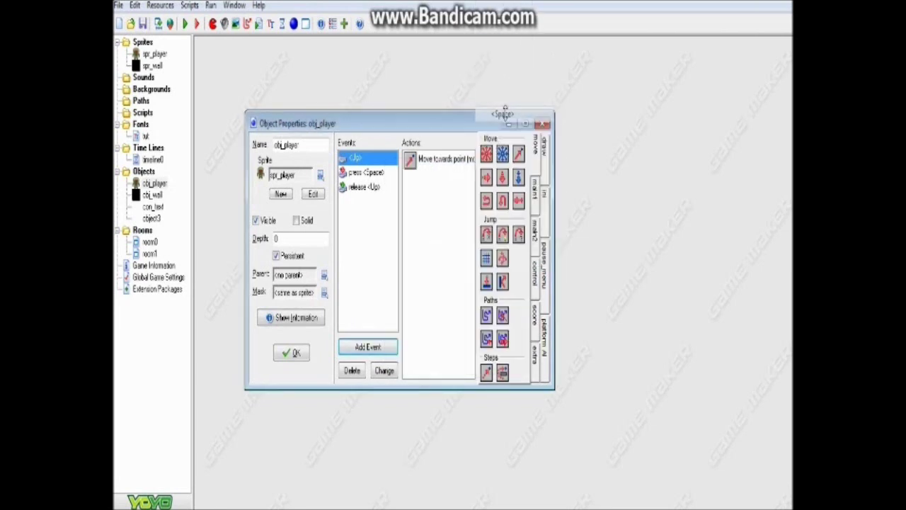
{"action": "left_click", "coordinate": [373, 173]}
{"action": "right_click", "coordinate": [378, 173]}
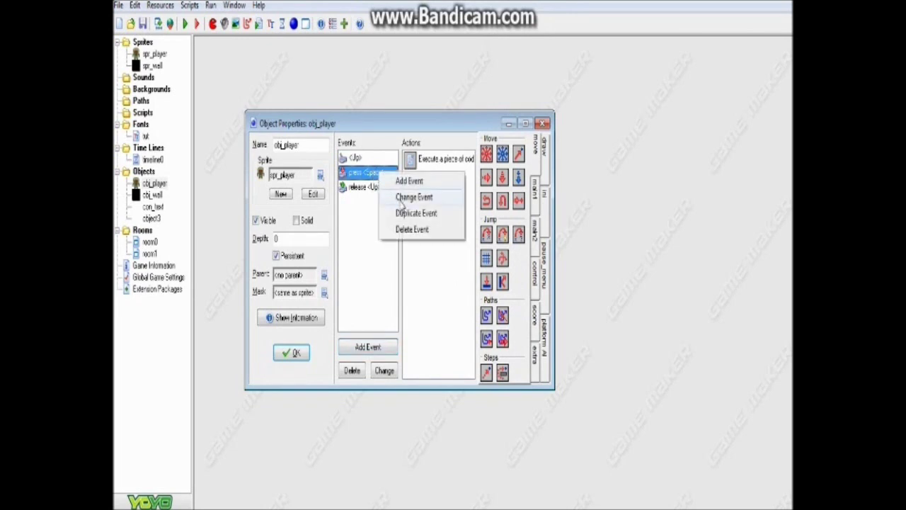
{"action": "left_click", "coordinate": [412, 197]}
{"action": "left_click", "coordinate": [428, 292]}
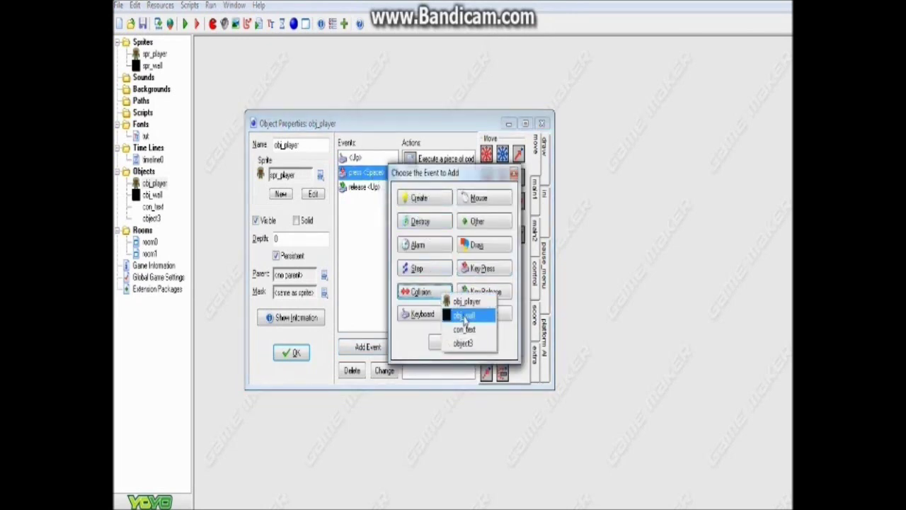
{"action": "left_click", "coordinate": [465, 318]}
- Add a new key press event for <Space> to obj_player
{"action": "left_click", "coordinate": [368, 346]}
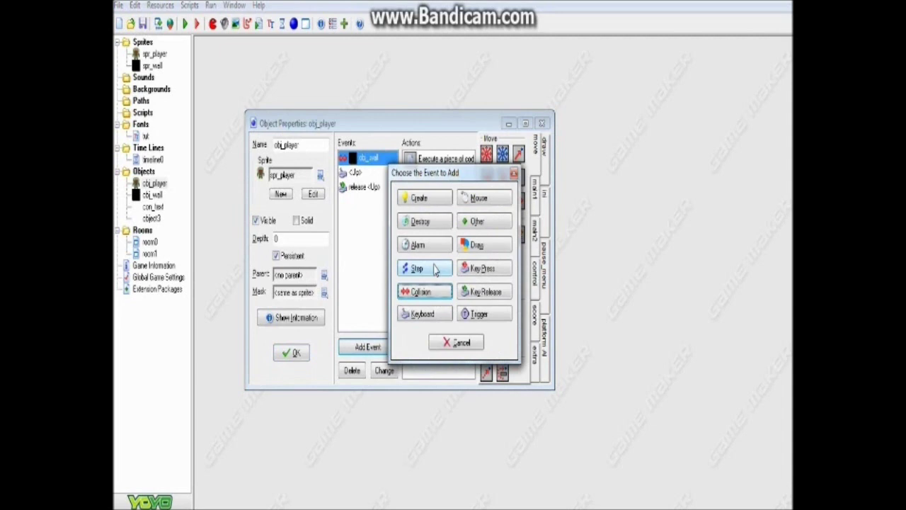
{"action": "left_click", "coordinate": [424, 293]}
{"action": "left_click", "coordinate": [482, 269]}
{"action": "left_click", "coordinate": [481, 269]}
{"action": "left_click", "coordinate": [511, 117]}
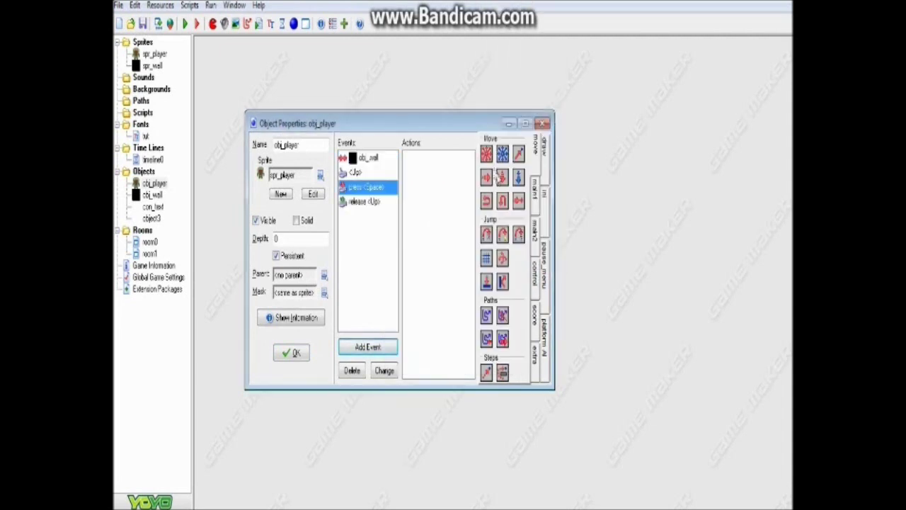
- Add a Save Game action with the file name game to the press <Space> event and recheck its settings
{"action": "left_click", "coordinate": [534, 188]}
{"action": "left_click", "coordinate": [534, 278]}
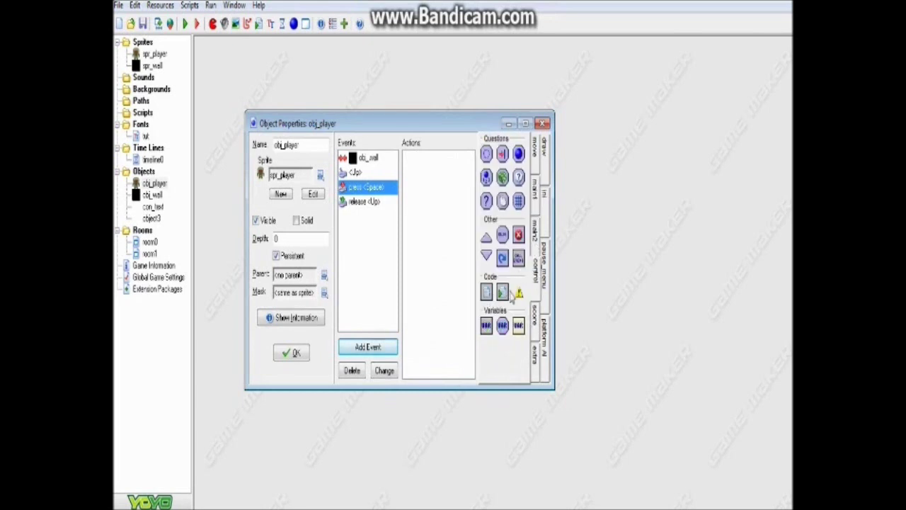
{"action": "left_click", "coordinate": [540, 242]}
{"action": "left_click", "coordinate": [536, 191]}
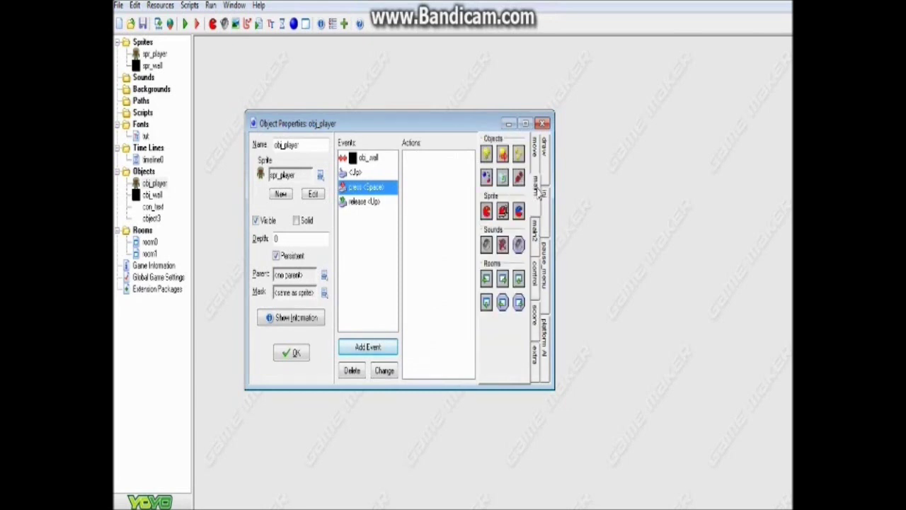
{"action": "left_click", "coordinate": [534, 240]}
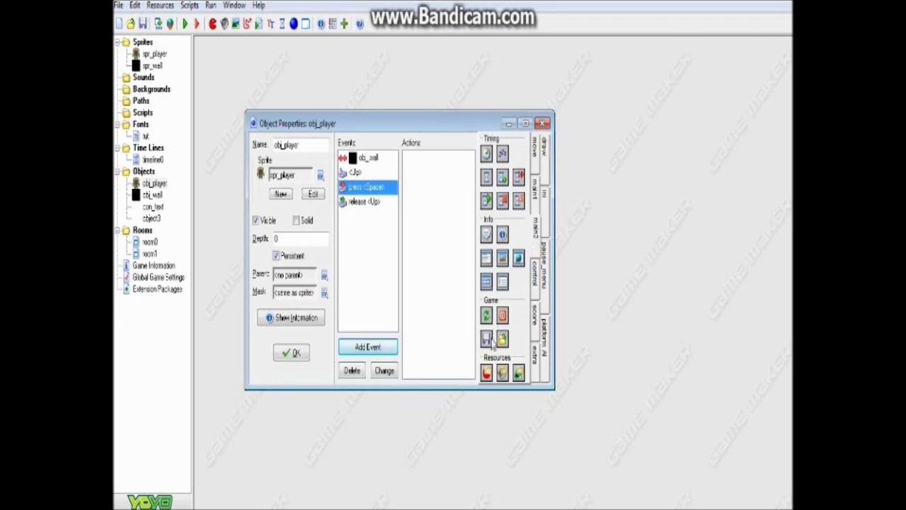
{"action": "left_click_drag", "start_coordinate": [487, 340], "coordinate": [451, 294]}
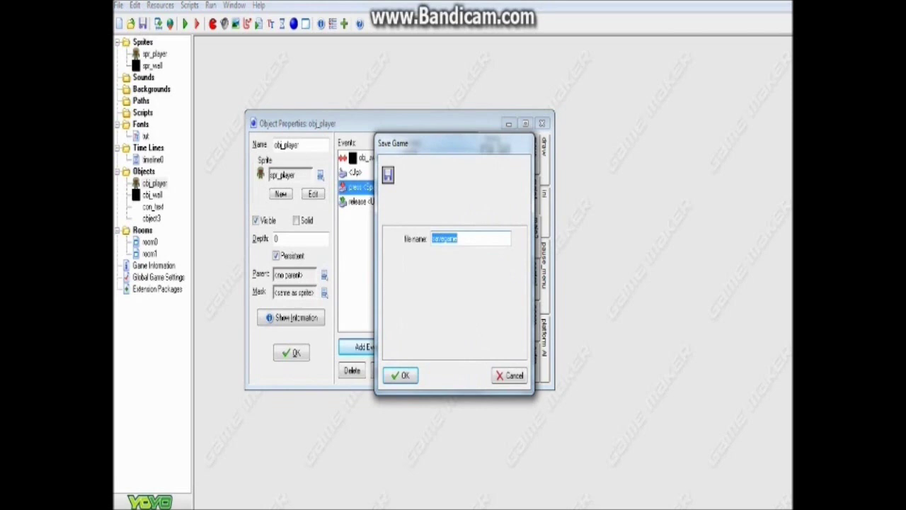
{"action": "type", "text": "g"}
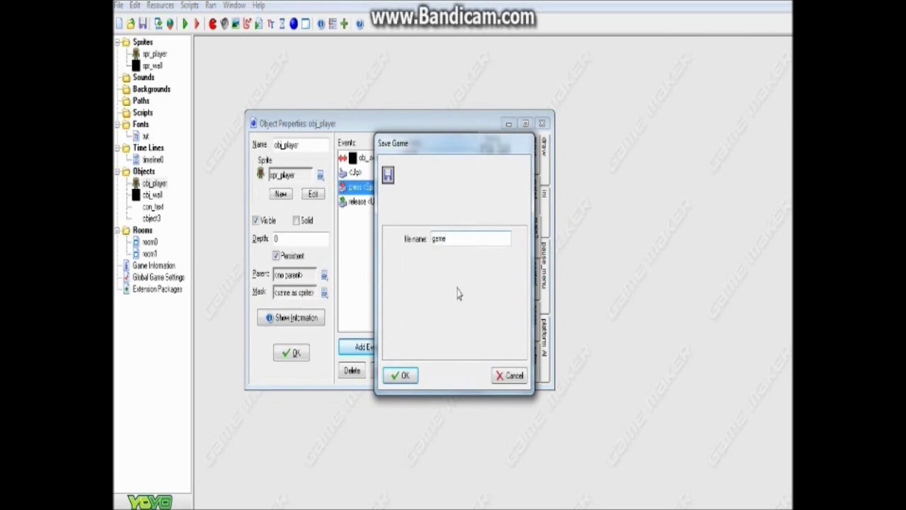
{"action": "left_click", "coordinate": [401, 375]}
{"action": "left_click", "coordinate": [441, 161]}
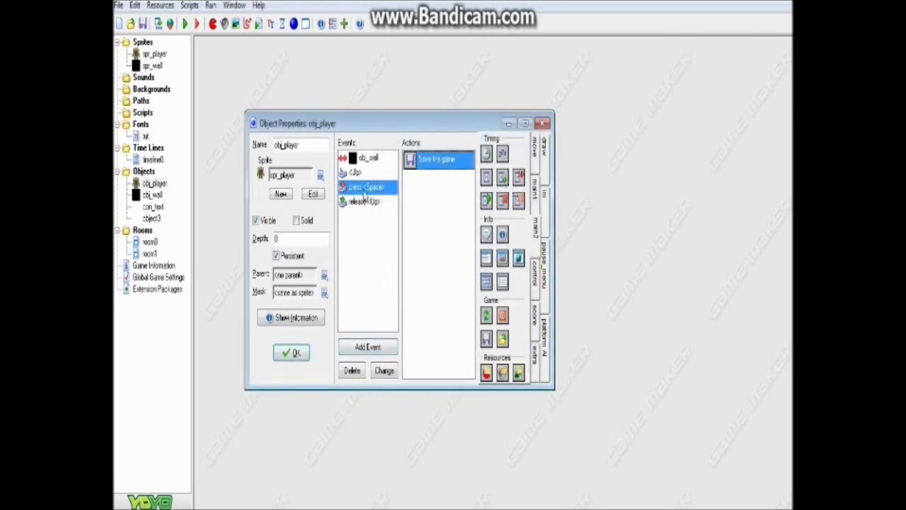
{"action": "double_click", "coordinate": [417, 164]}
{"action": "left_click", "coordinate": [401, 376]}
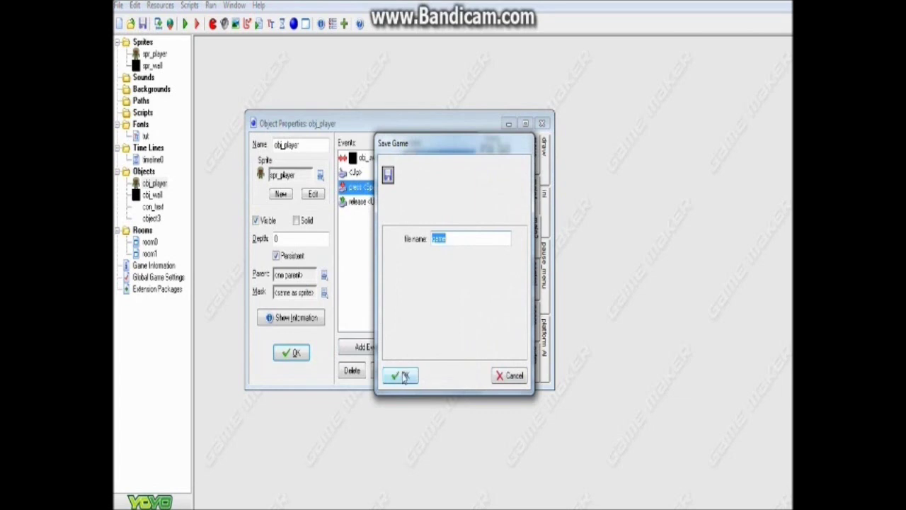
- Add a key press event for <Enter> to obj_player with a Load Game action using the file name game
{"action": "left_click", "coordinate": [367, 346]}
{"action": "left_click", "coordinate": [482, 270]}
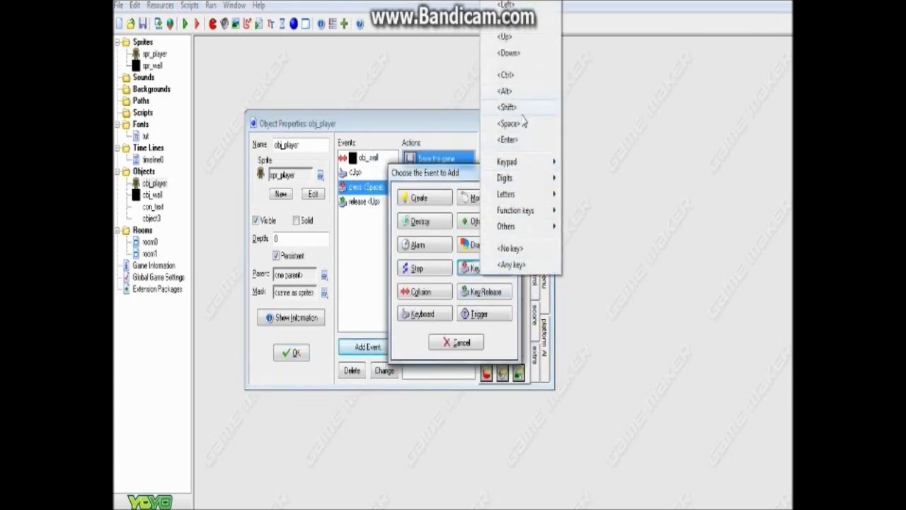
{"action": "left_click", "coordinate": [514, 140]}
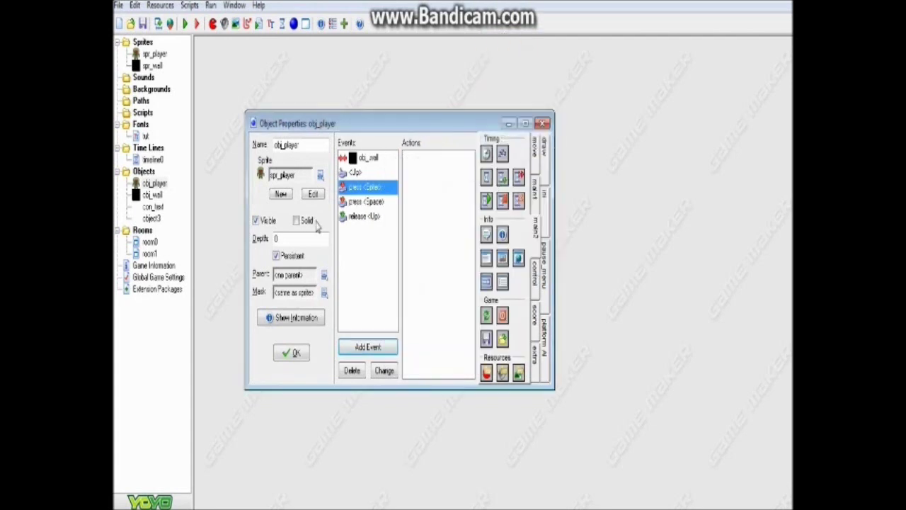
{"action": "left_click_drag", "start_coordinate": [502, 342], "coordinate": [441, 344]}
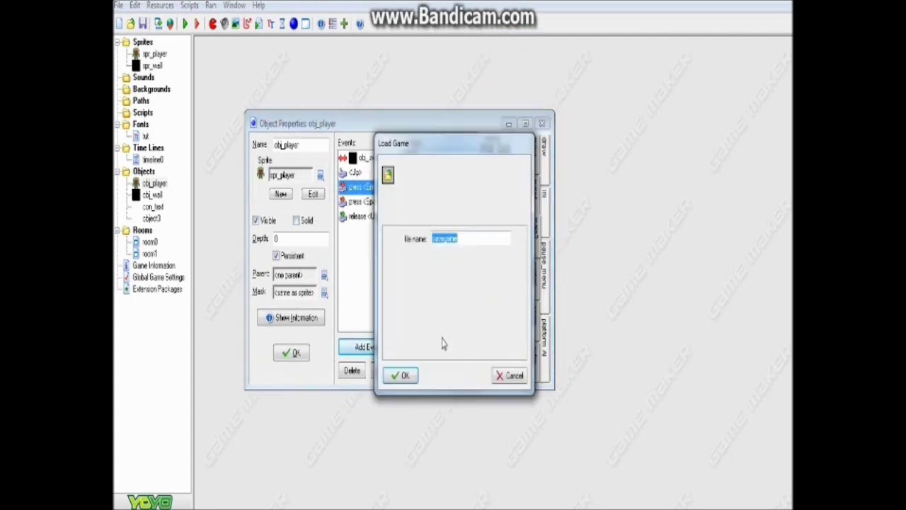
{"action": "type", "text": "g"}
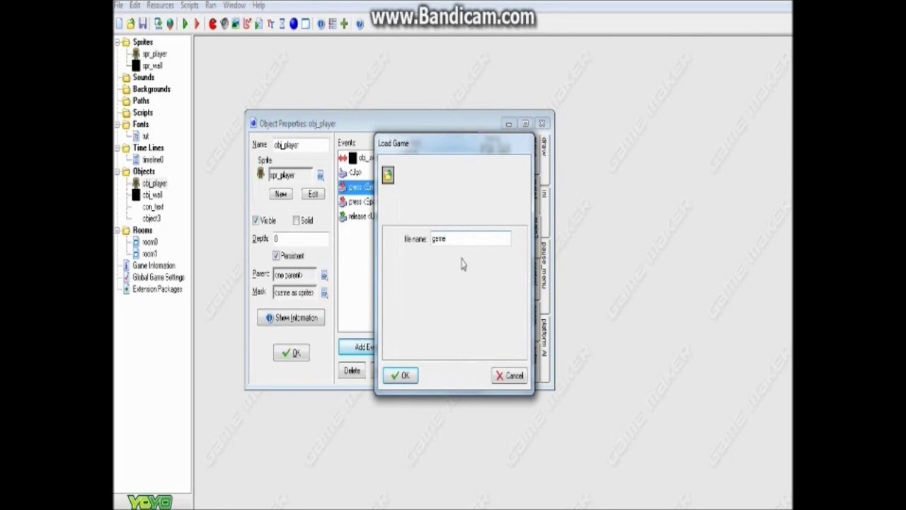
{"action": "left_click", "coordinate": [401, 375]}
- Compare the file names in the Save Game action of press <Space> and the Load Game action of press <Enter>
{"action": "left_click", "coordinate": [389, 201]}
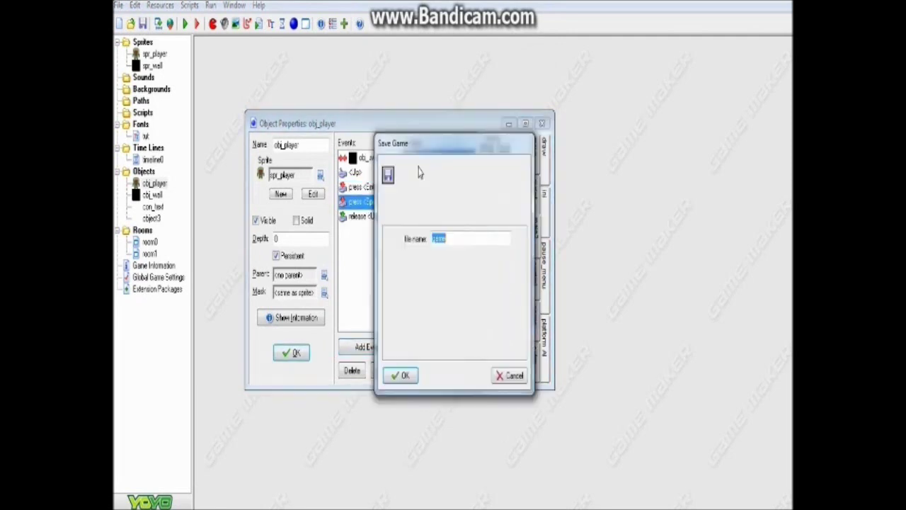
{"action": "left_click", "coordinate": [402, 377]}
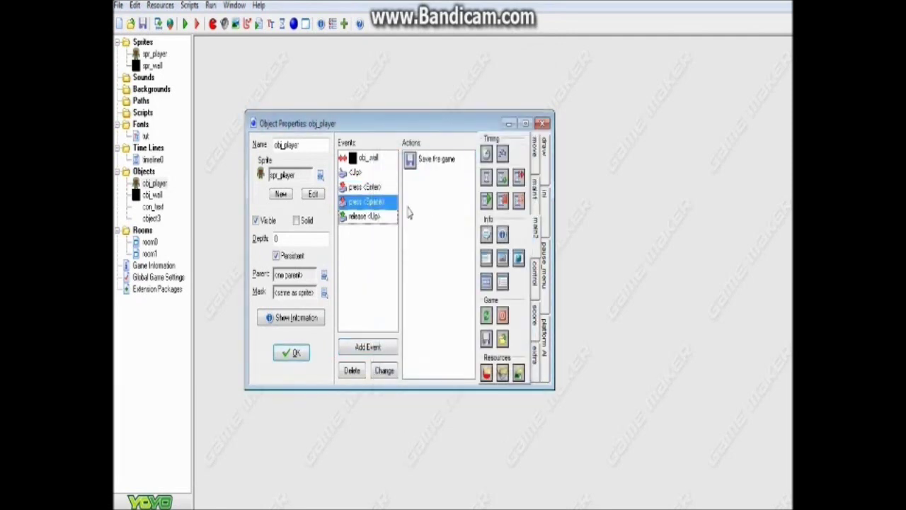
{"action": "double_click", "coordinate": [435, 169]}
{"action": "left_click", "coordinate": [411, 376]}
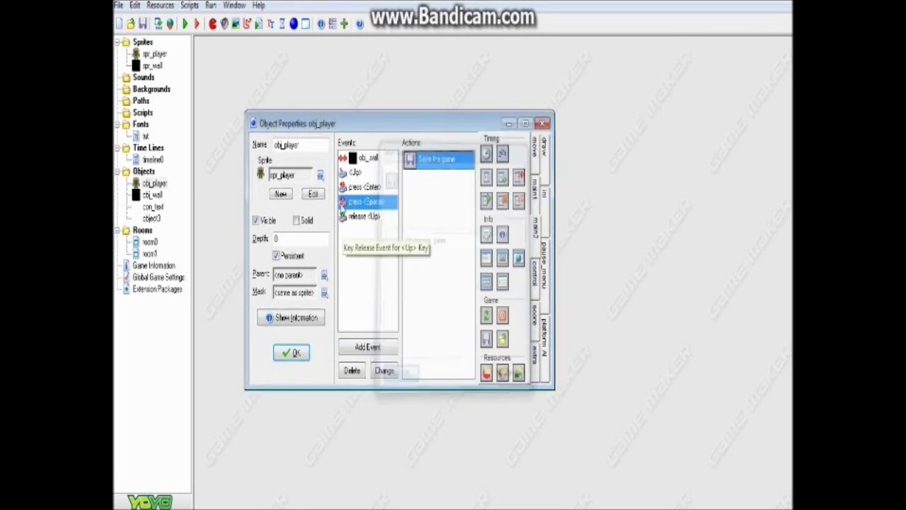
{"action": "left_click", "coordinate": [361, 187]}
{"action": "double_click", "coordinate": [435, 159]}
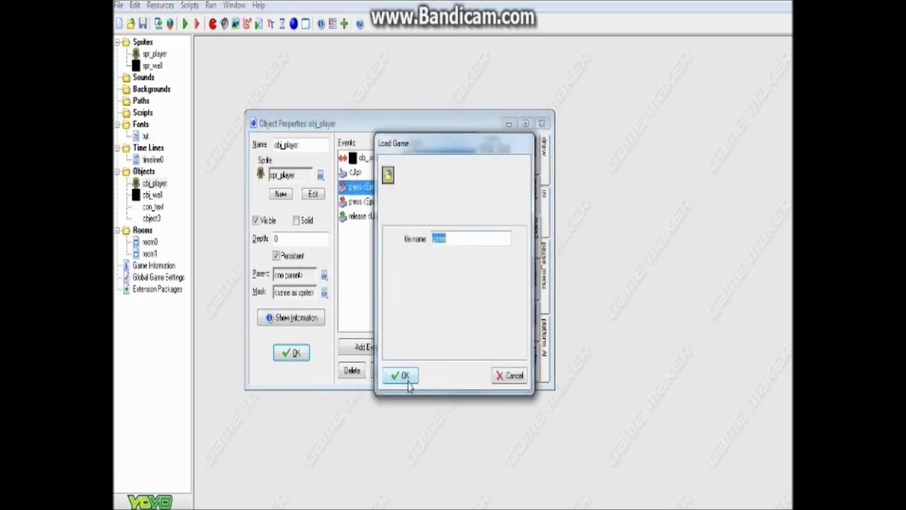
{"action": "left_click", "coordinate": [408, 380]}
{"action": "left_click", "coordinate": [365, 203]}
{"action": "left_click", "coordinate": [367, 188]}
{"action": "double_click", "coordinate": [416, 160]}
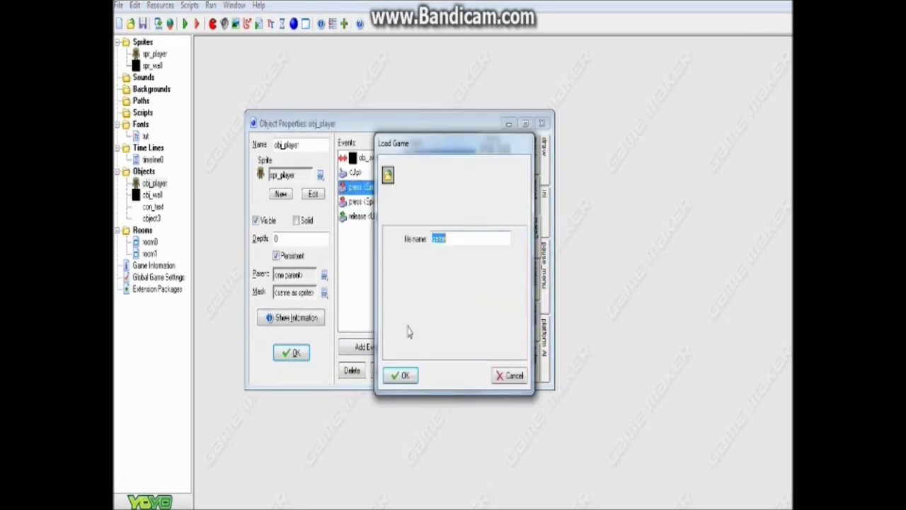
{"action": "left_click", "coordinate": [400, 375]}
{"action": "left_click", "coordinate": [368, 201]}
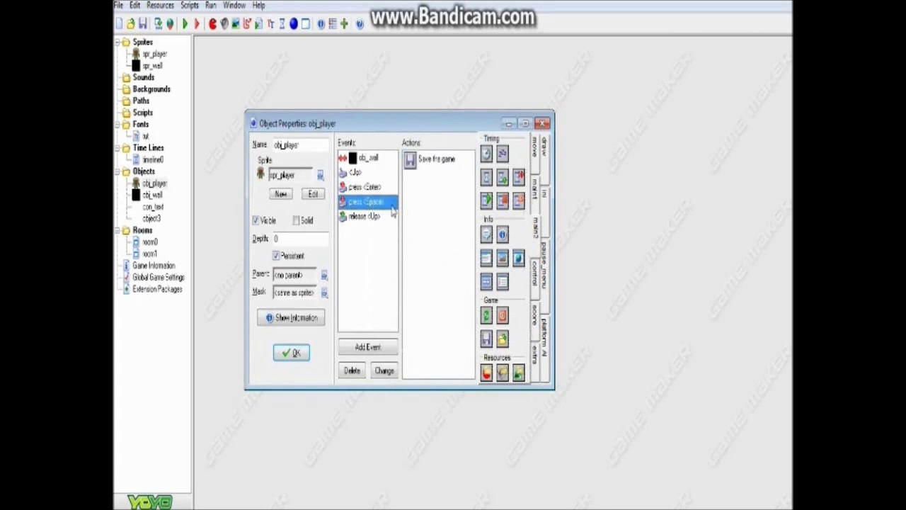
{"action": "left_click", "coordinate": [361, 187]}
{"action": "double_click", "coordinate": [436, 158]}
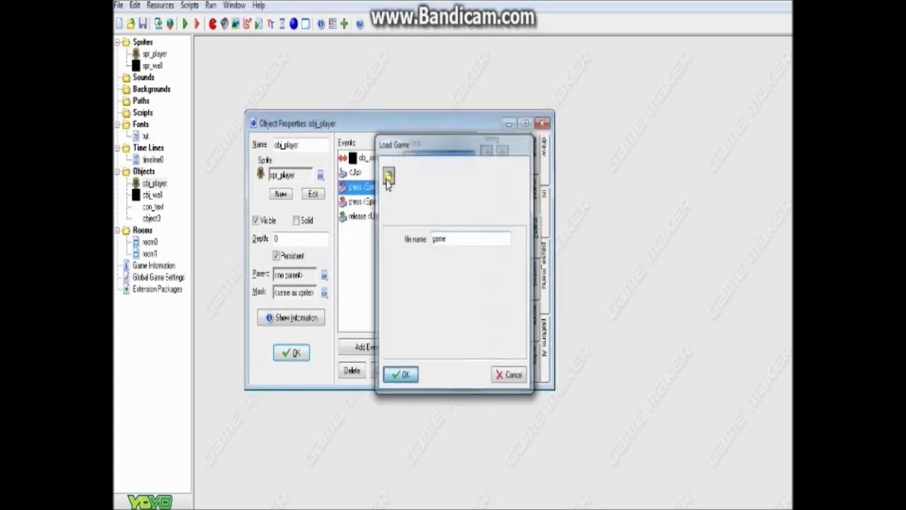
{"action": "left_click", "coordinate": [370, 204]}
{"action": "left_click", "coordinate": [385, 186]}
{"action": "double_click", "coordinate": [414, 162]}
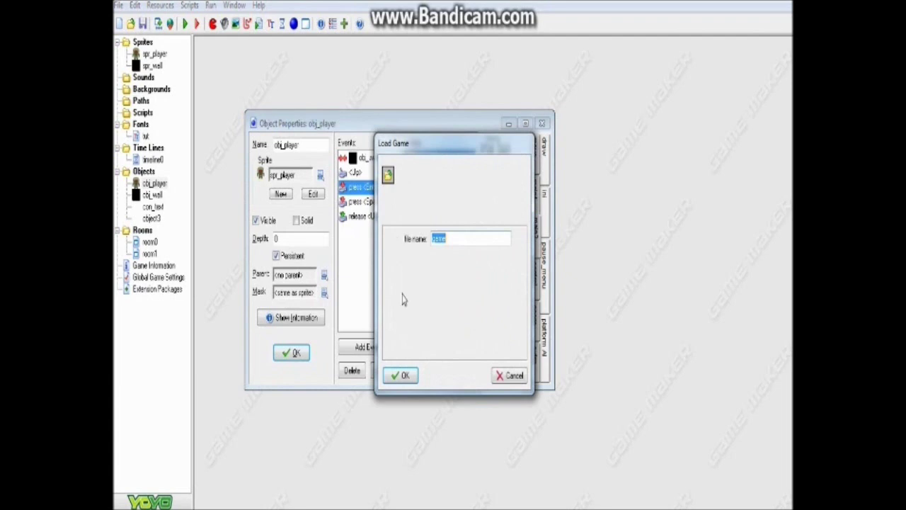
{"action": "left_click", "coordinate": [401, 375]}
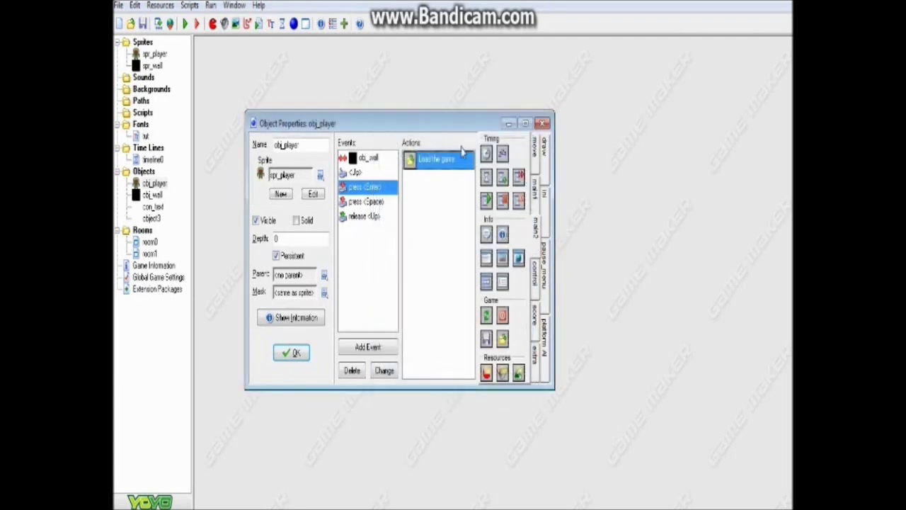
- Accept obj_player's properties, reopen them briefly to check the events, and run the game
{"action": "left_click", "coordinate": [293, 353]}
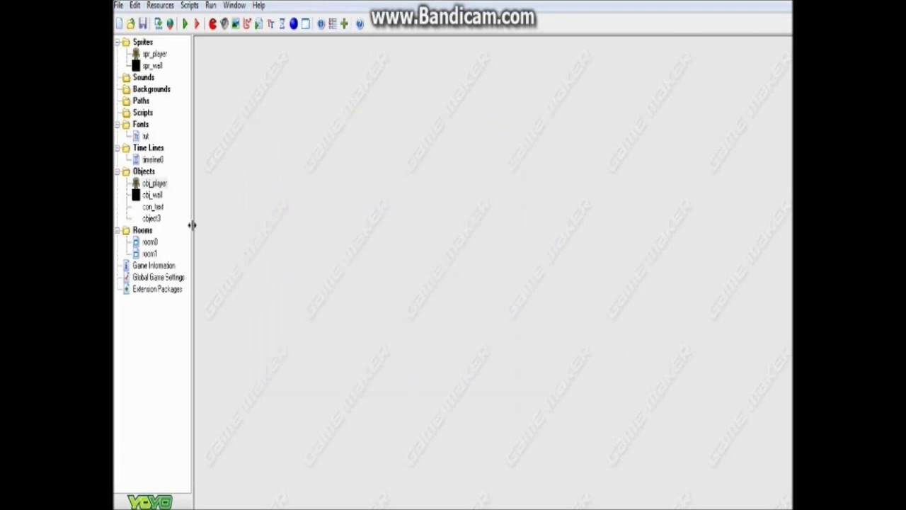
{"action": "double_click", "coordinate": [152, 185]}
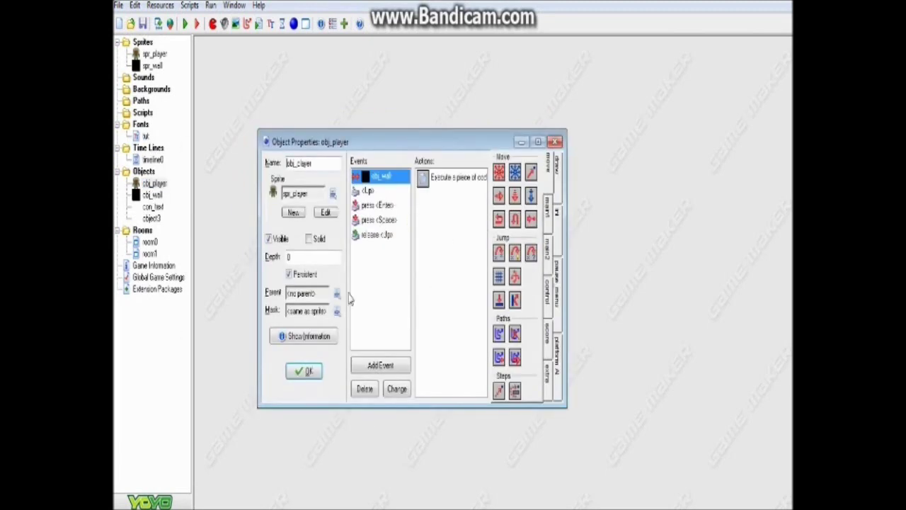
{"action": "left_click", "coordinate": [305, 373]}
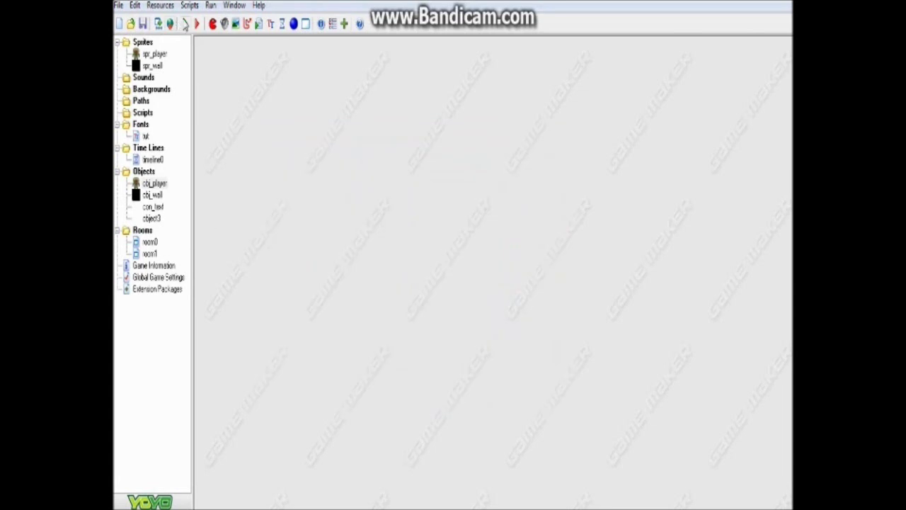
{"action": "left_click", "coordinate": [185, 24]}
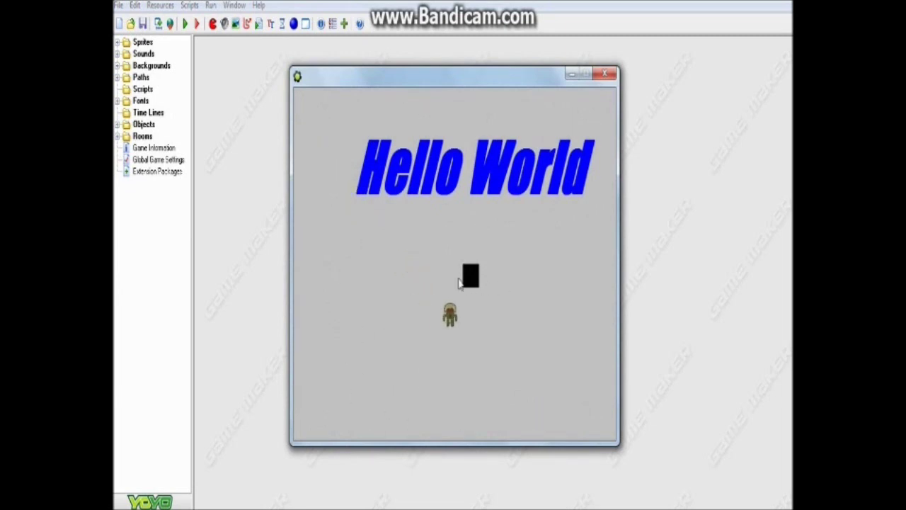
- Guide the player into the black wall and around the rooms to test saving and loading the game
{"action": "left_click_drag", "start_coordinate": [480, 257], "coordinate": [481, 257]}
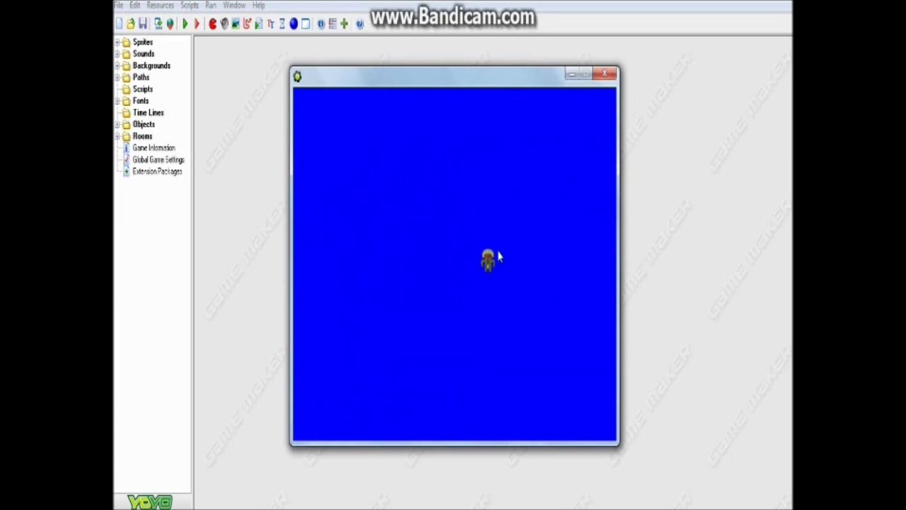
{"action": "mouse_move", "coordinate": [467, 277]}
{"action": "left_mouse_down"}
{"action": "mouse_move", "coordinate": [359, 236]}
{"action": "mouse_move", "coordinate": [335, 134]}
{"action": "mouse_move", "coordinate": [303, 85]}
{"action": "left_mouse_up"}
{"action": "left_click", "coordinate": [439, 286]}
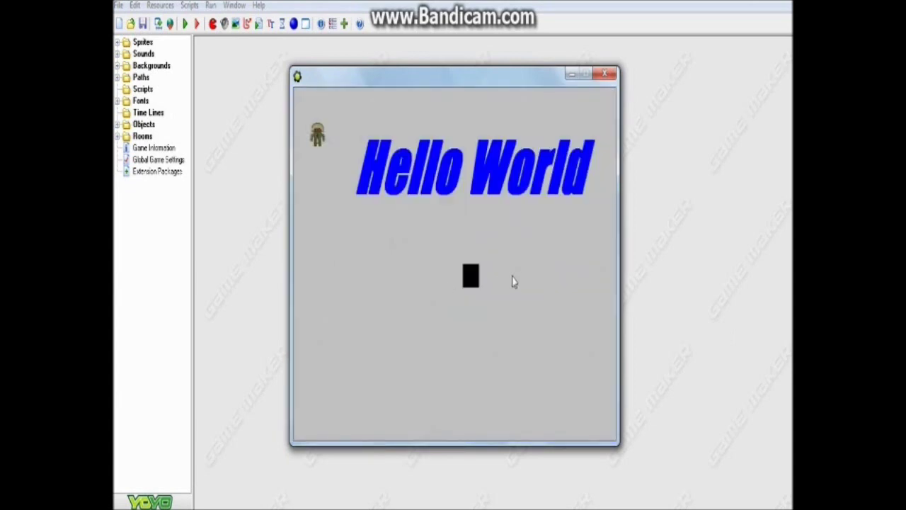